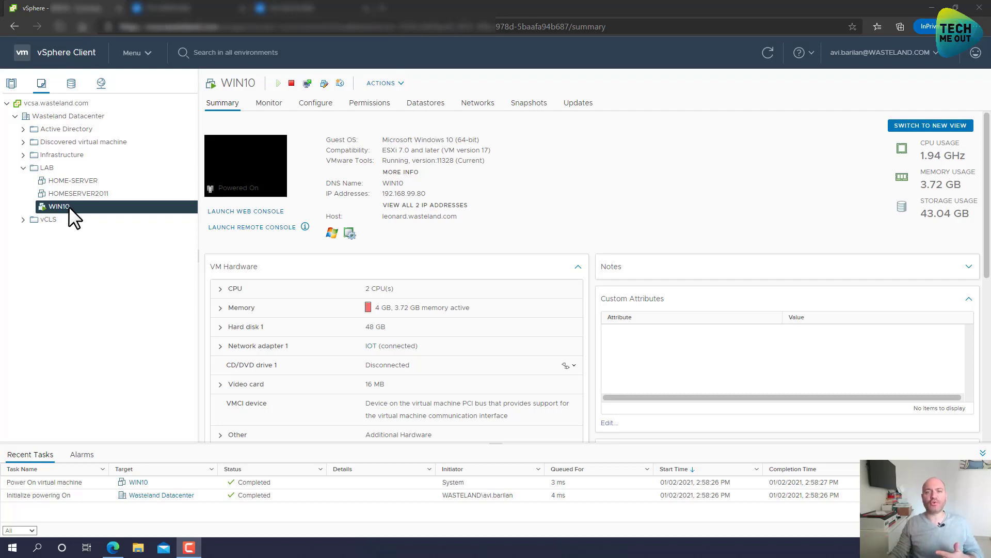
# Launch Active Backup for Business from the DSM desktop and go to its Virtual Machine section.
pyautogui.click(307, 9)
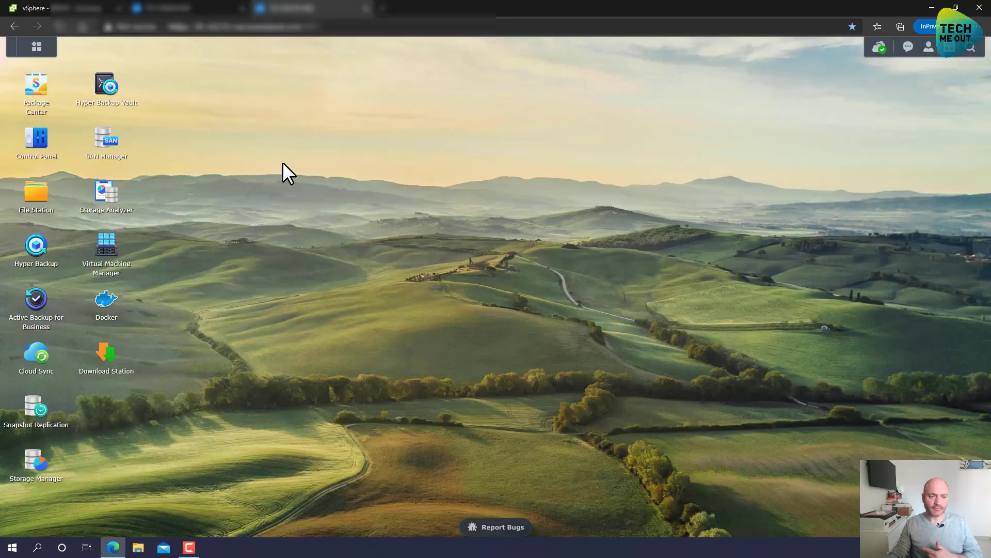
pyautogui.click(32, 305)
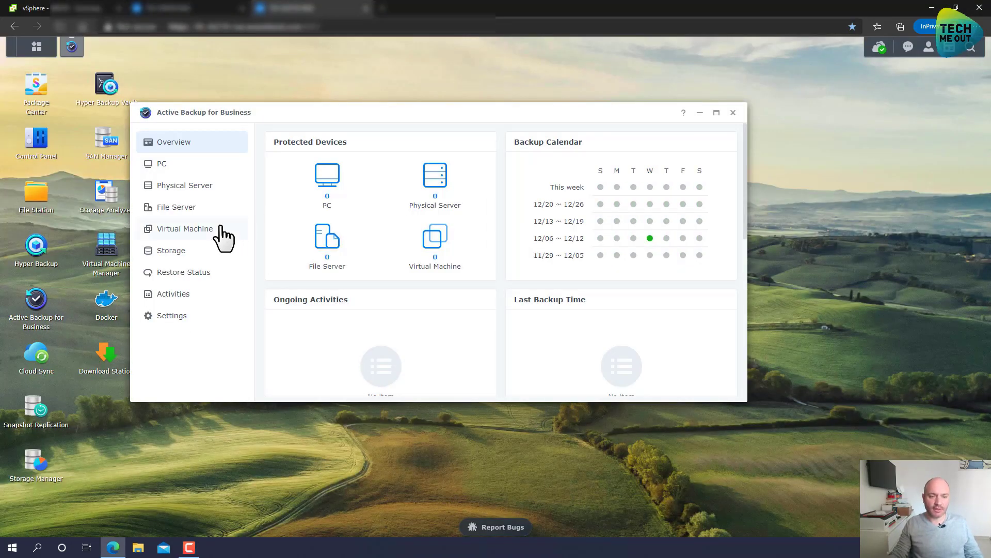
pyautogui.click(207, 240)
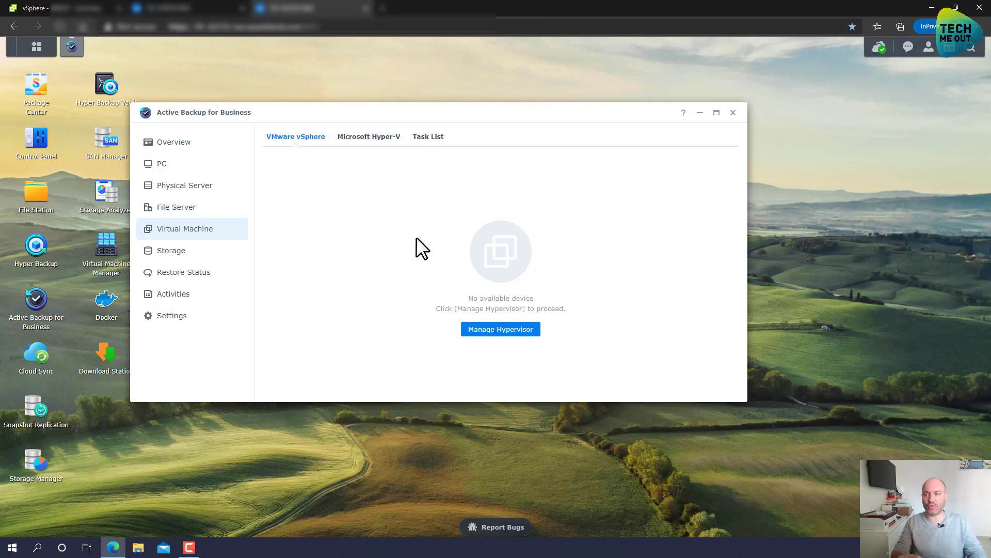
# Add a new hypervisor in Manage Hypervisor and enter the vCenter server address, keeping port 443.
pyautogui.click(501, 333)
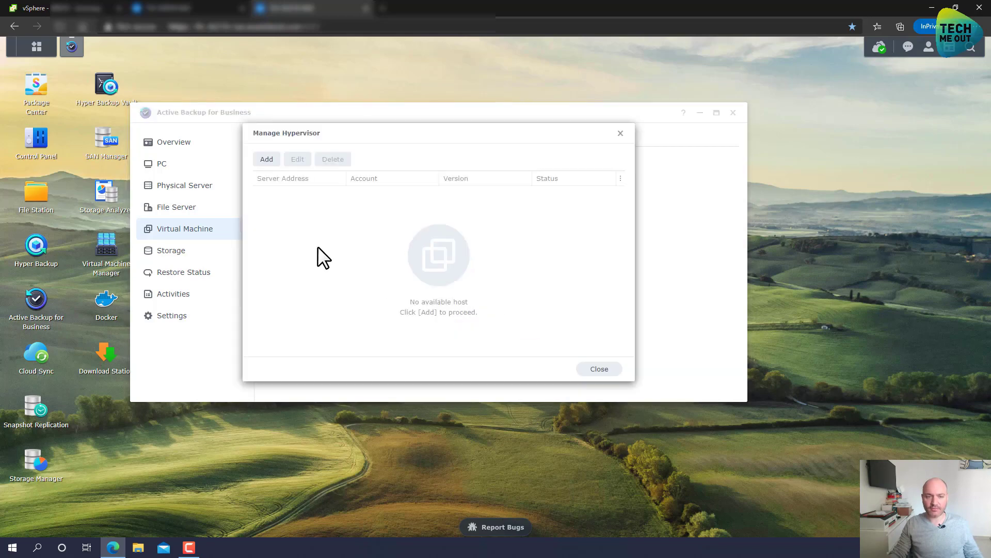
pyautogui.click(268, 164)
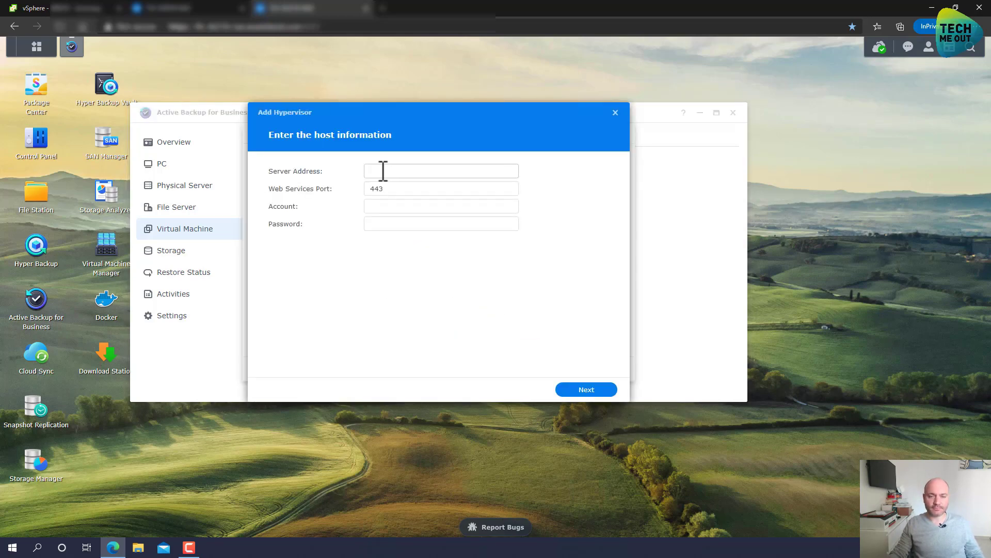
pyautogui.click(408, 171)
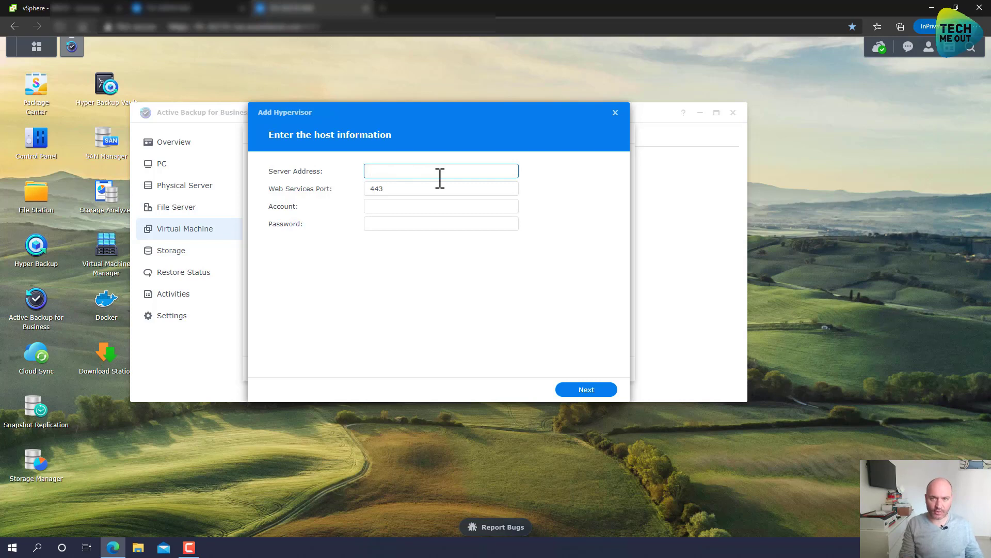
pyautogui.write('vc')
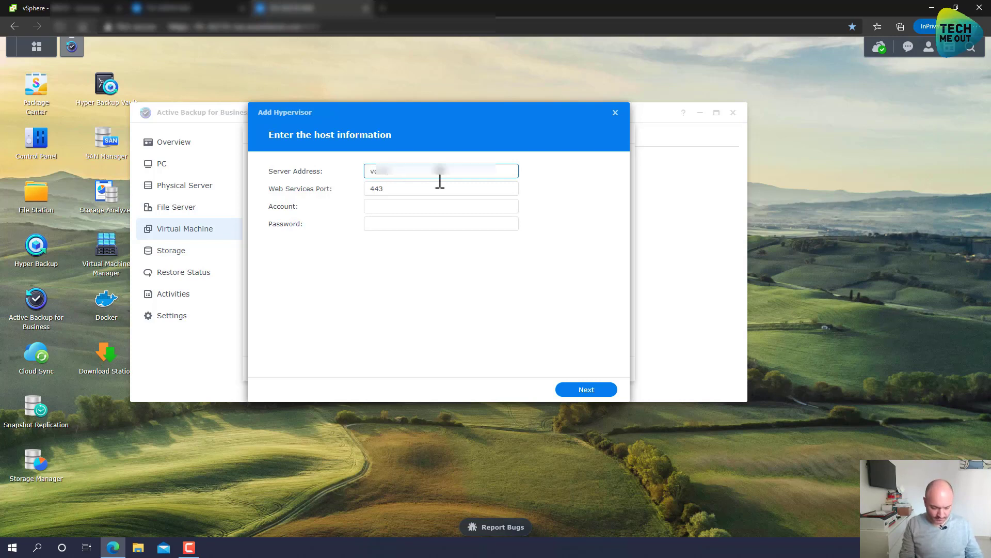
pyautogui.write('er')
pyautogui.press('BackSpace')
pyautogui.press('BackSpace')
pyautogui.press('BackSpace')
pyautogui.write('ter.')
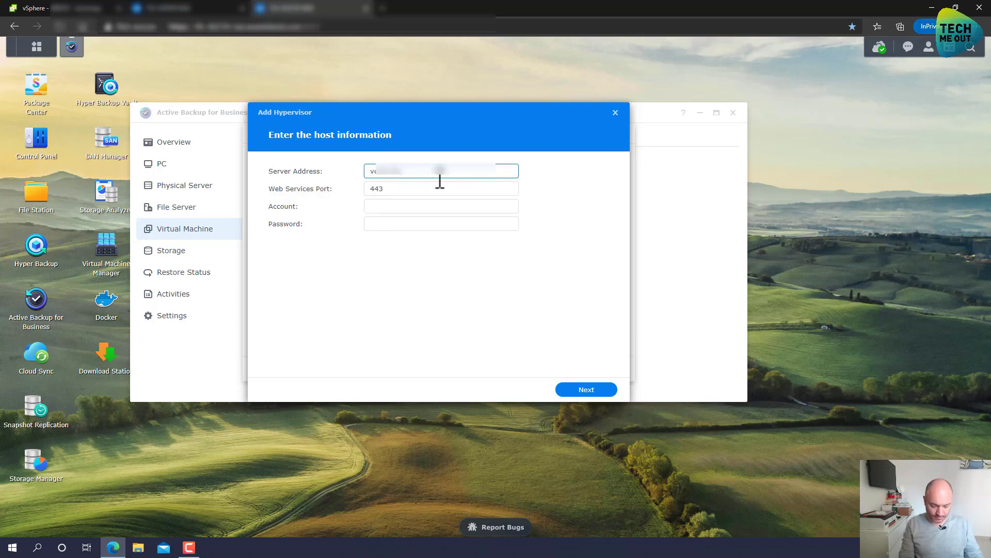
pyautogui.write('loland.com')
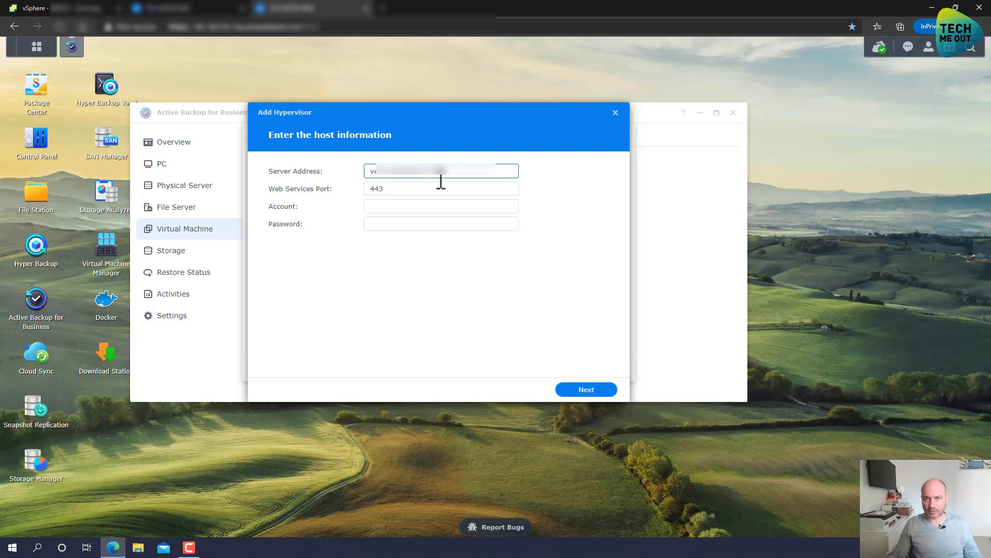
pyautogui.click(452, 208)
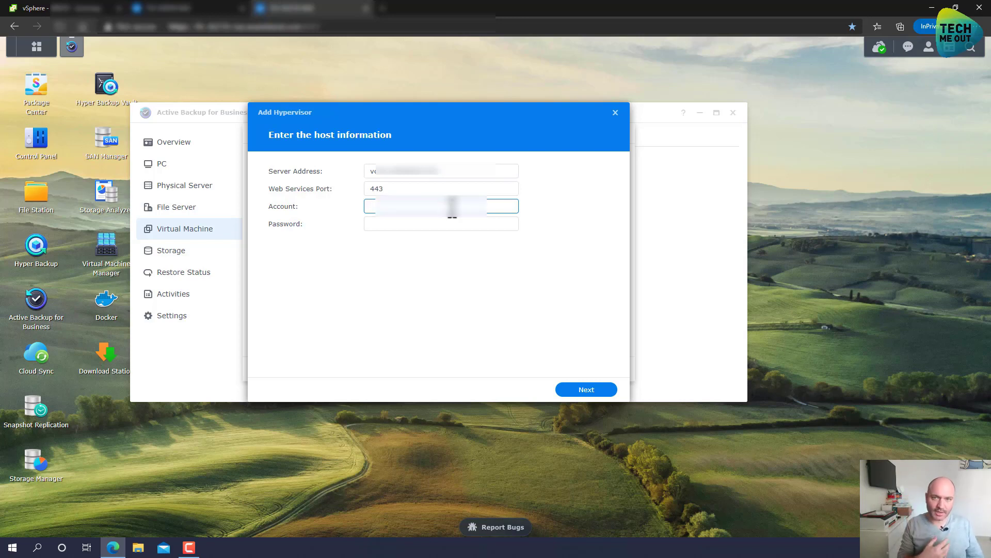
# Enter the service account name and password for vcsa.wasteland.com and trust its certificate.
pyautogui.write('sv')
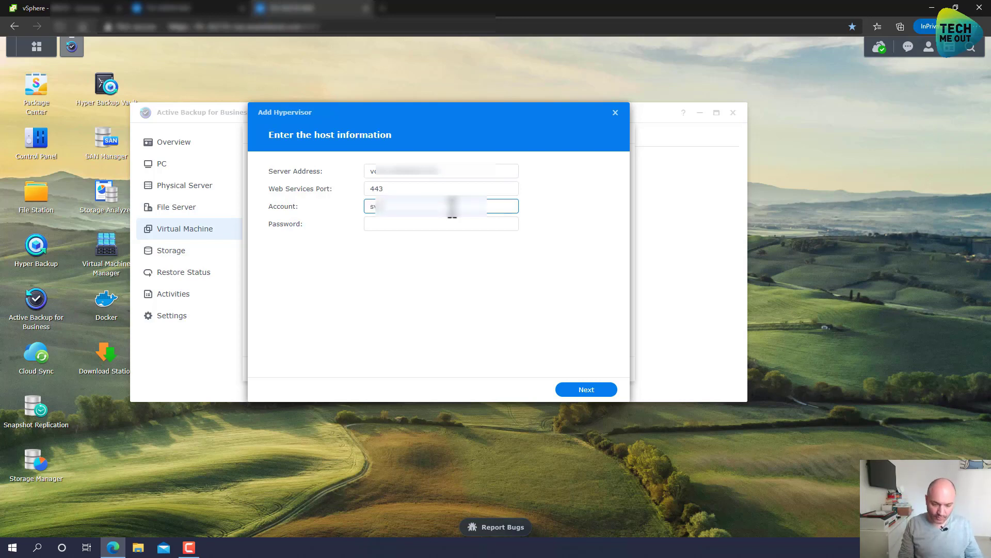
pyautogui.write('••••••••')
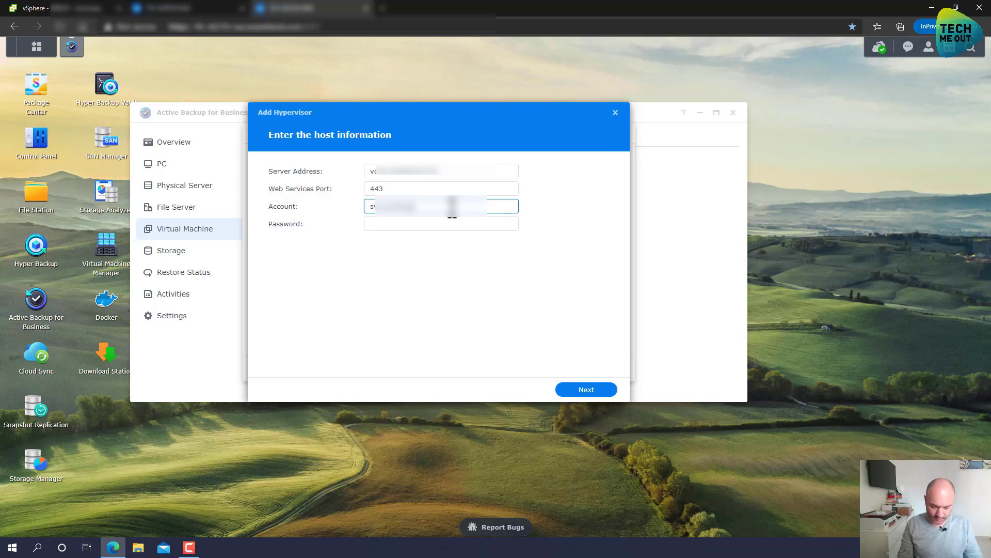
pyautogui.press('Tab')
pyautogui.write('•••••••')
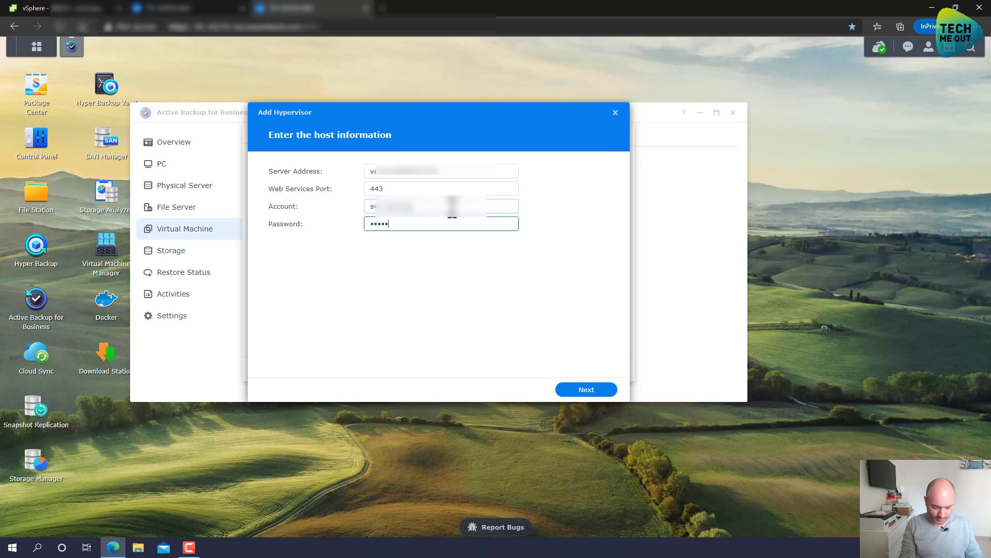
pyautogui.write('••••••')
pyautogui.press('Return')
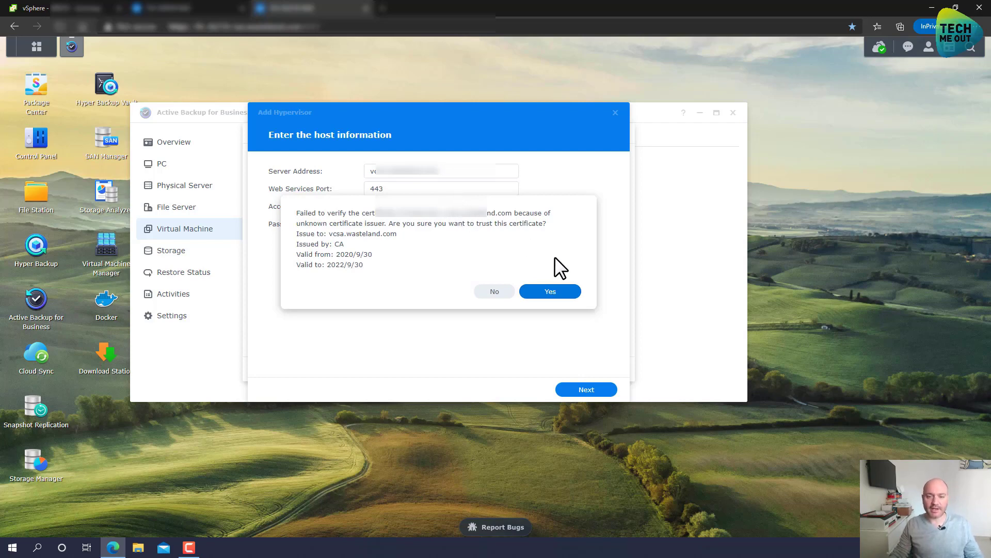
pyautogui.click(550, 293)
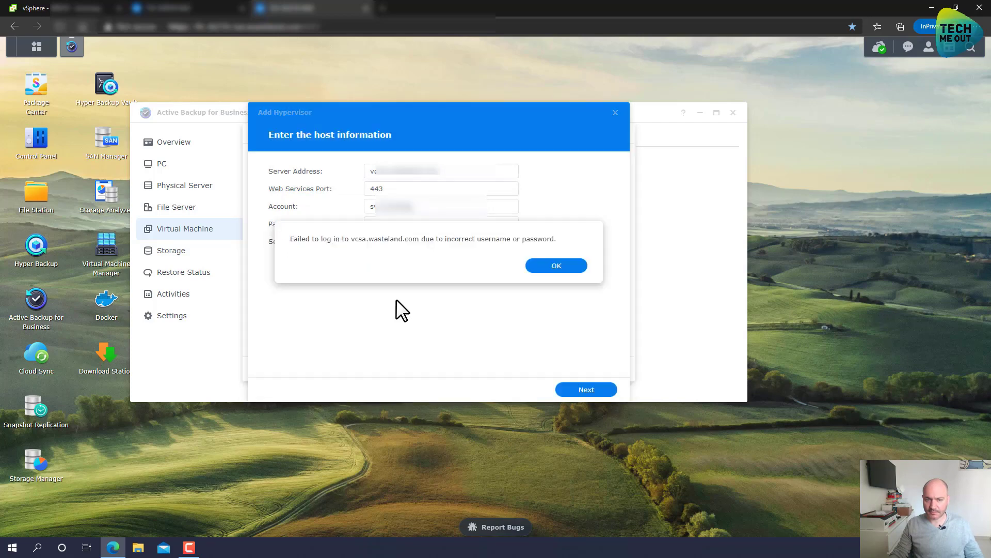
# After the login error, replace the wrong password and resubmit so the vSphere check succeeds.
pyautogui.click(556, 268)
pyautogui.moveTo(442, 224); pyautogui.dragTo(312, 218)
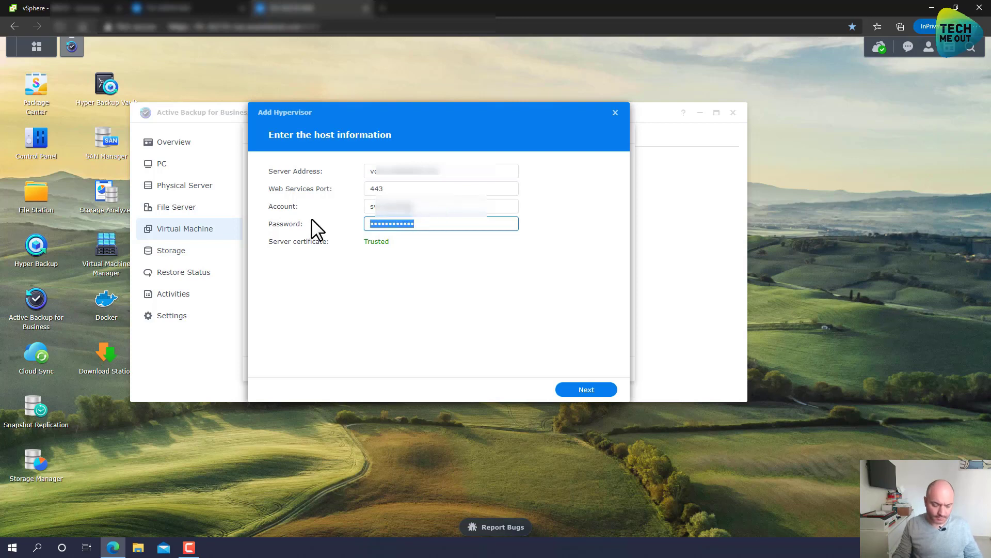
pyautogui.write('••••')
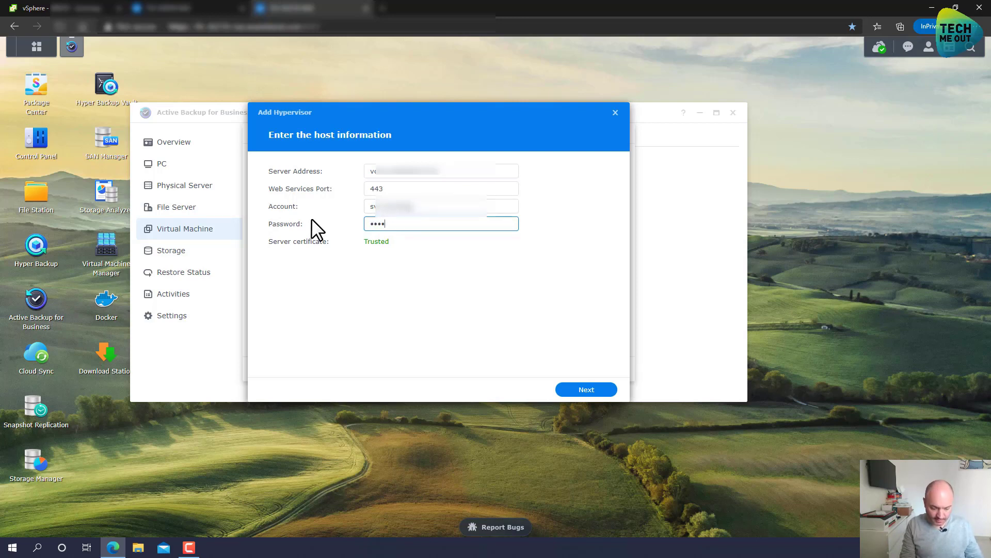
pyautogui.write('••••••••')
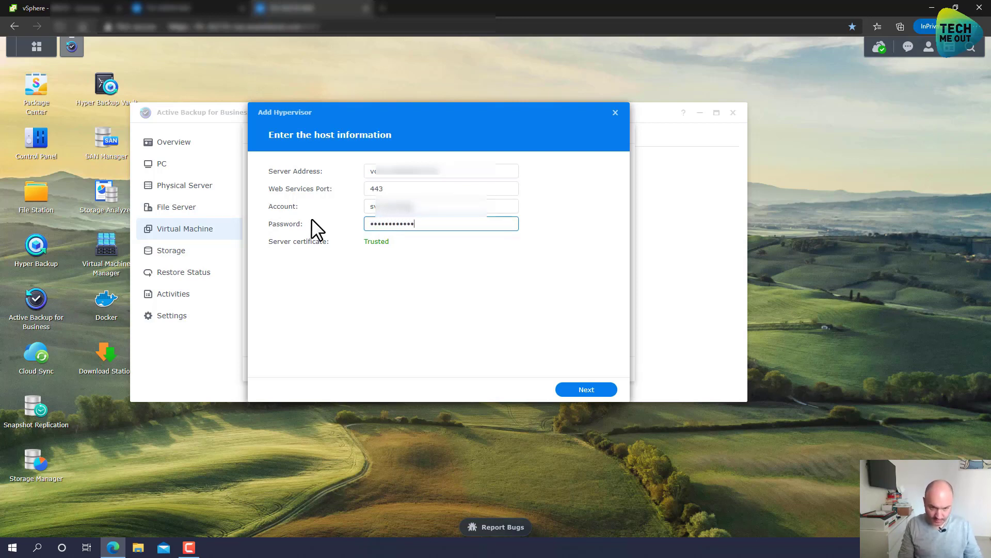
pyautogui.press('Return')
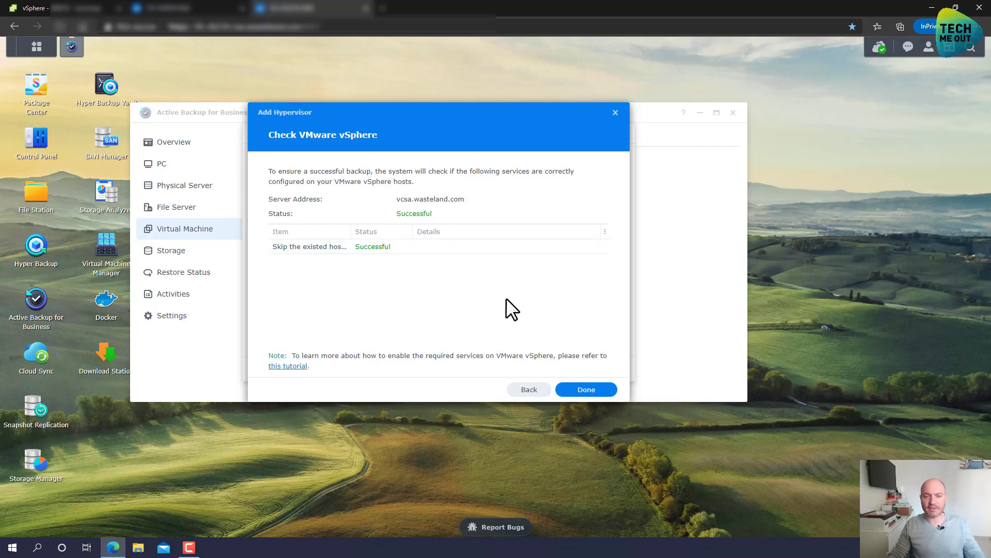
# Finish adding the vCenter host, close Manage Hypervisor once it is Online, and exit Active Backup.
pyautogui.click(587, 390)
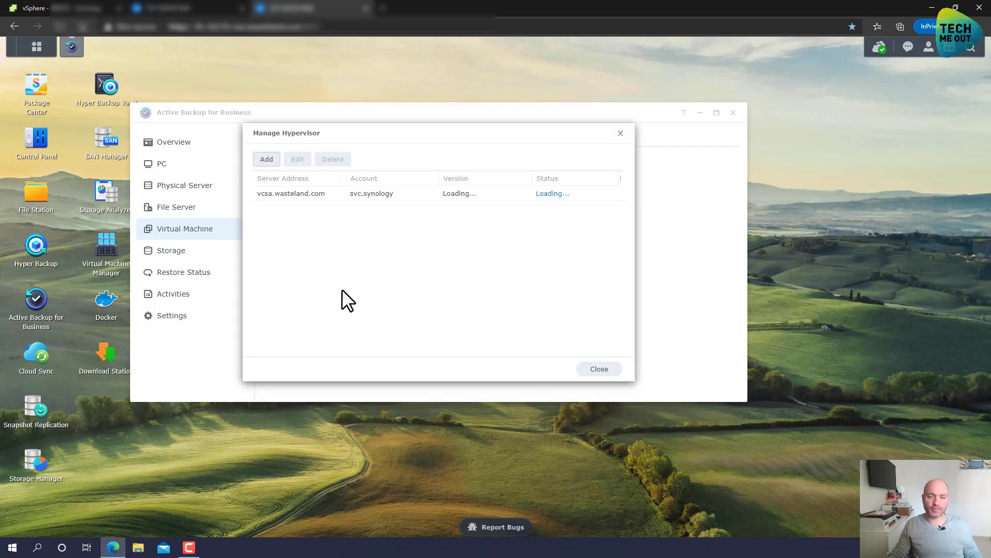
pyautogui.click(602, 371)
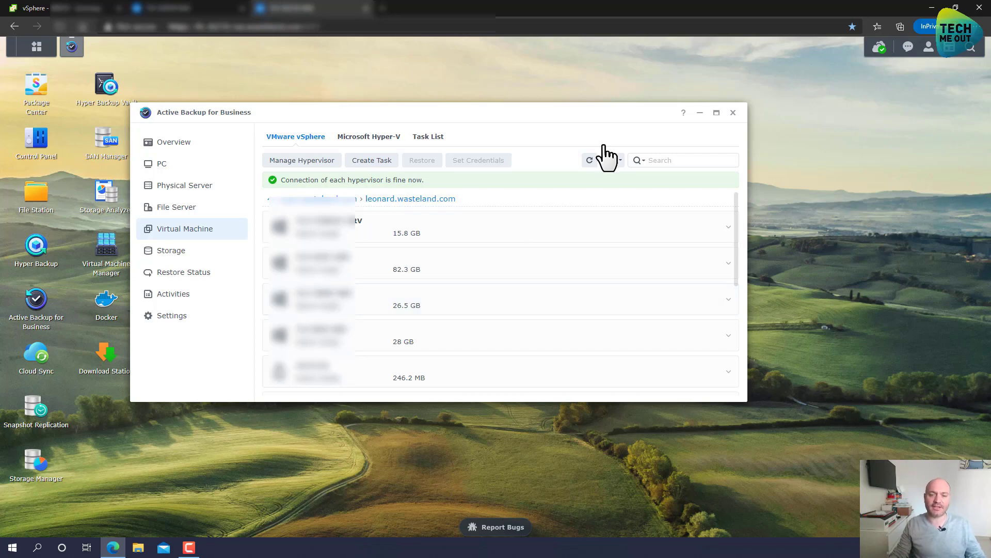
pyautogui.click(733, 112)
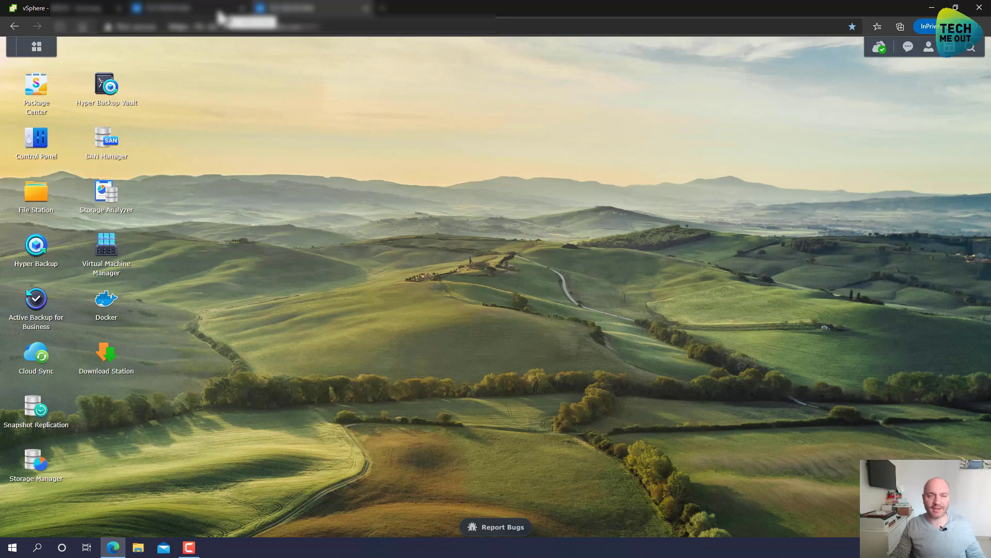
# Launch the web console for the WIN10 virtual machine from its vSphere Client summary.
pyautogui.click(52, 8)
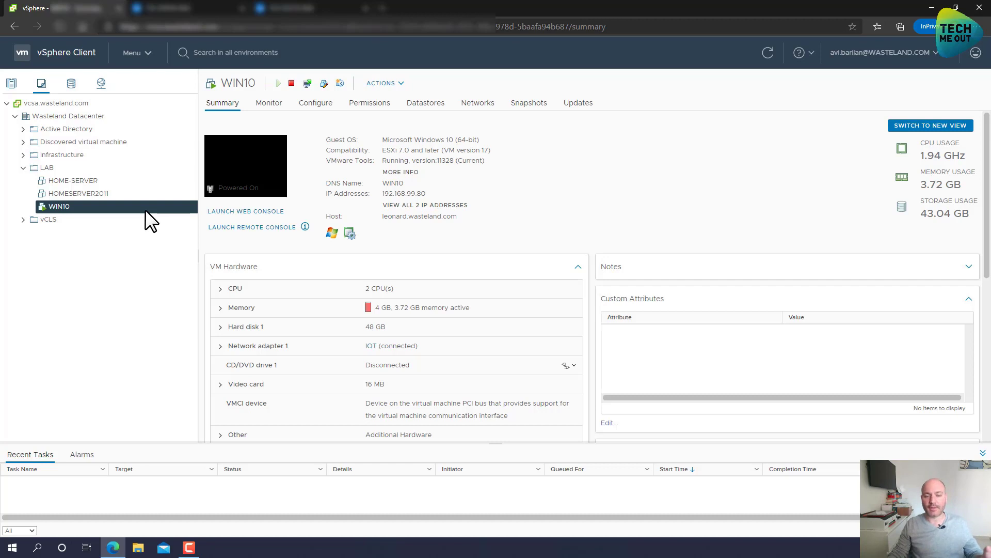
pyautogui.click(279, 209)
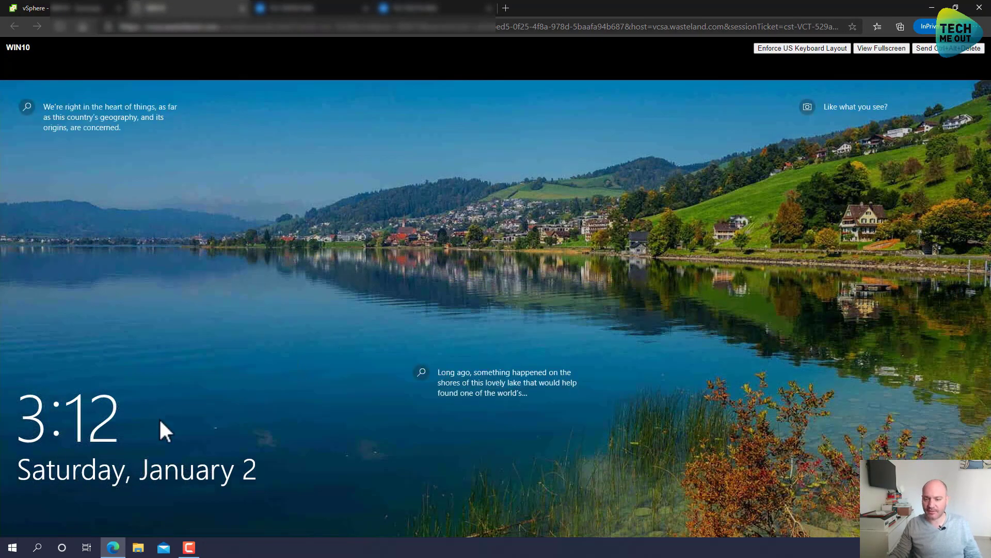
# Sign in to the WIN10 Windows account with its password to reach the desktop.
pyautogui.click(159, 417)
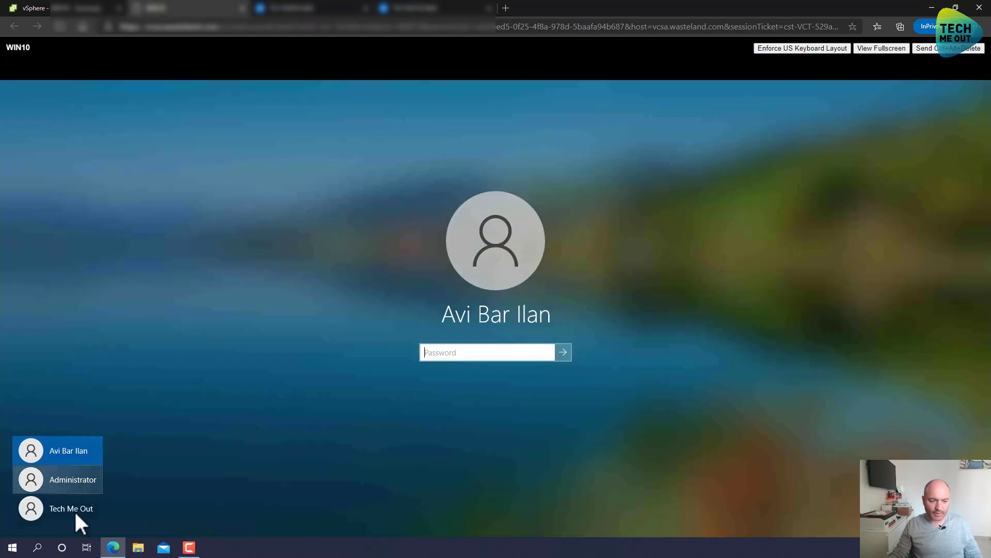
pyautogui.click(72, 508)
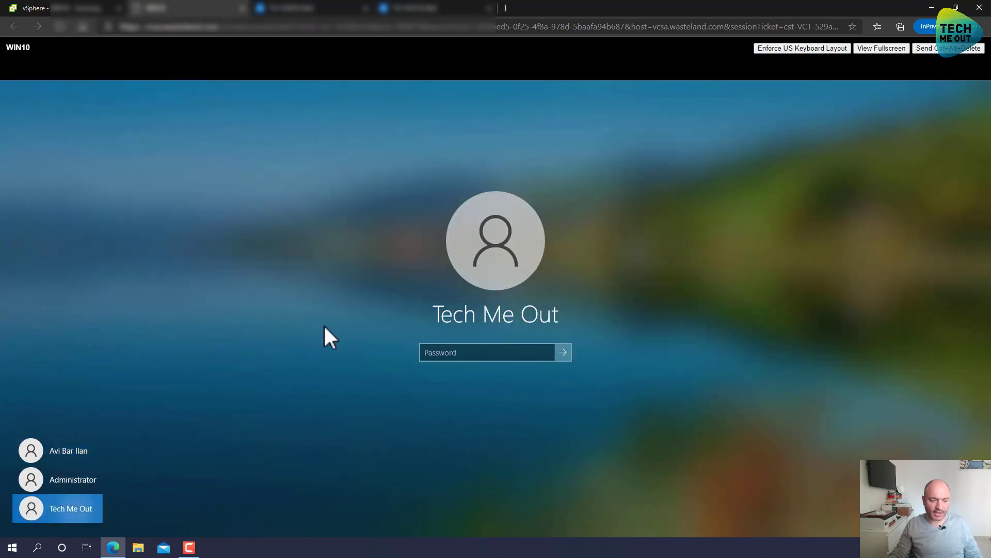
pyautogui.write('••')
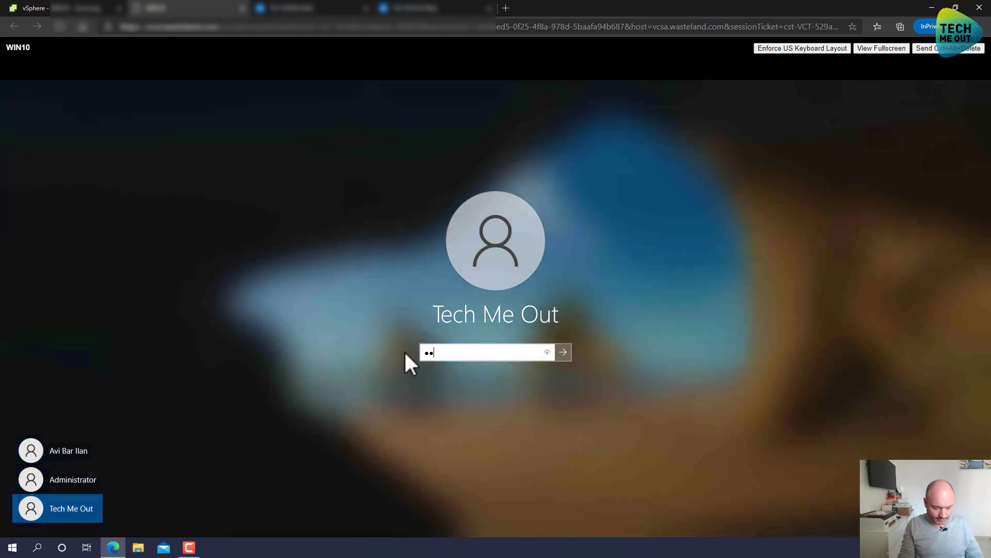
pyautogui.write('•••••')
pyautogui.press('Return')
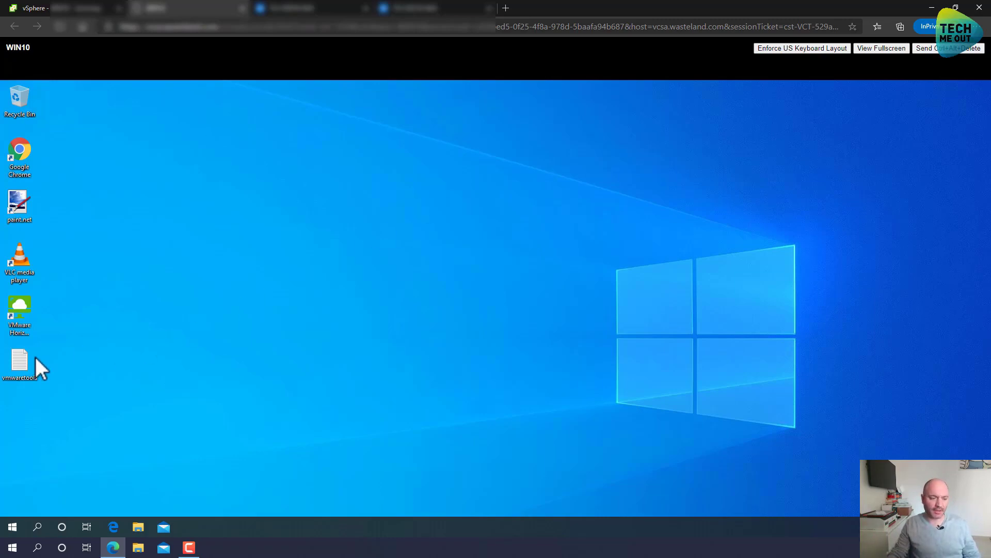
# Select the installer command in the vmwaretools file and open an administrator Command Prompt.
pyautogui.doubleClick(18, 364)
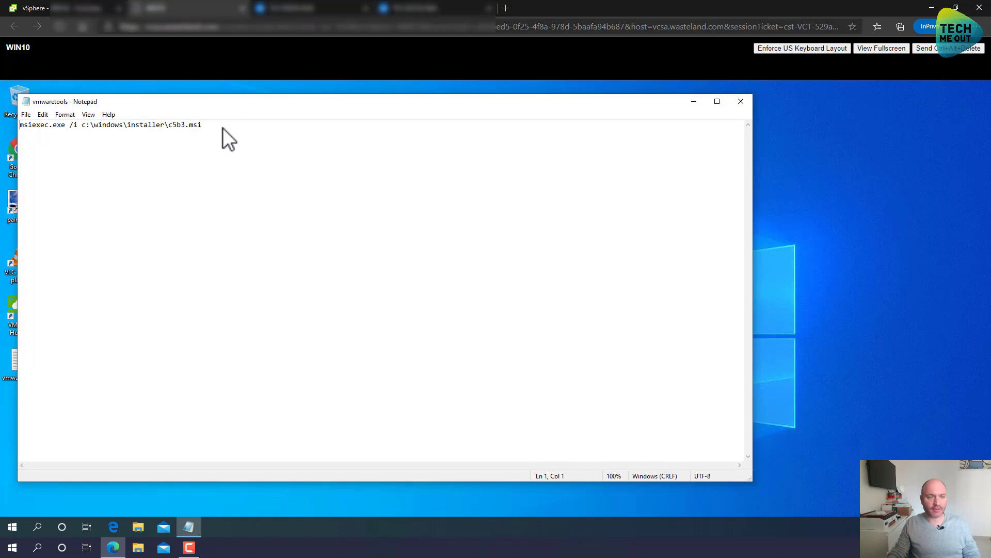
pyautogui.moveTo(202, 124); pyautogui.dragTo(20, 121)
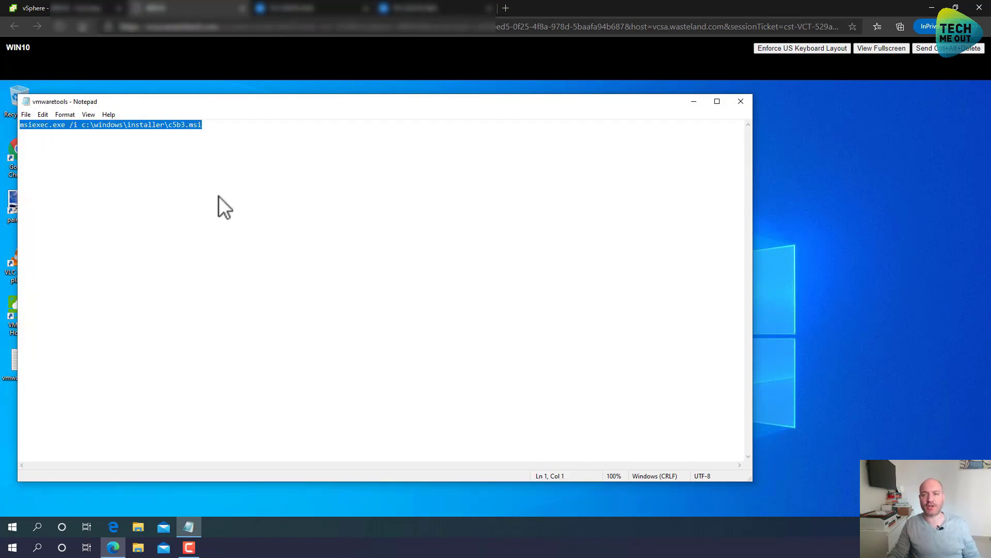
pyautogui.click(8, 532)
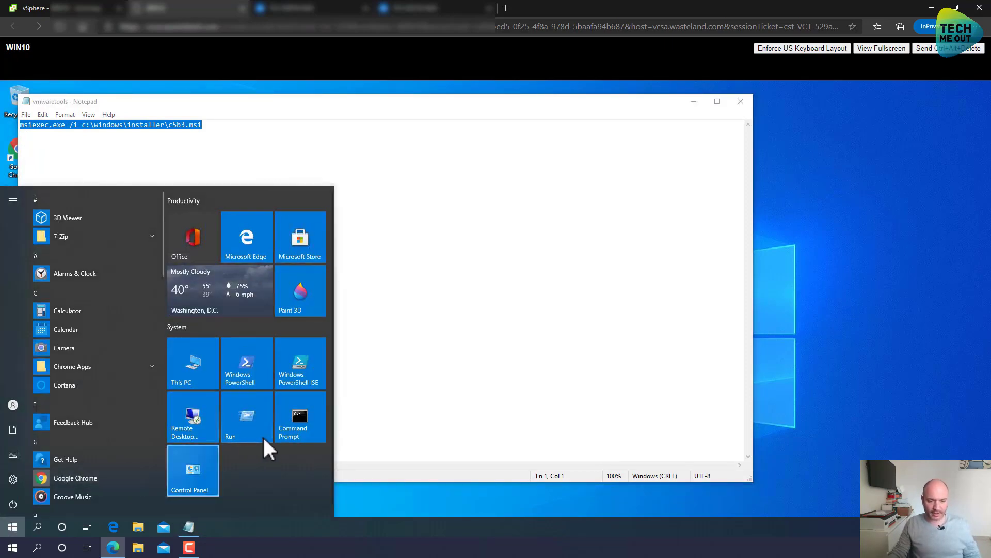
pyautogui.rightClick(301, 437)
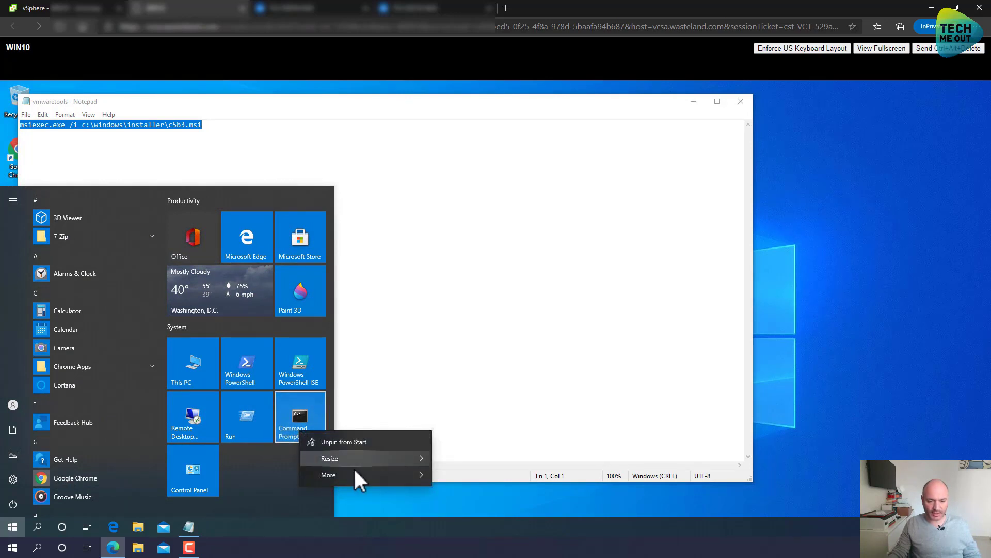
pyautogui.moveTo(356, 474)
pyautogui.click(481, 454)
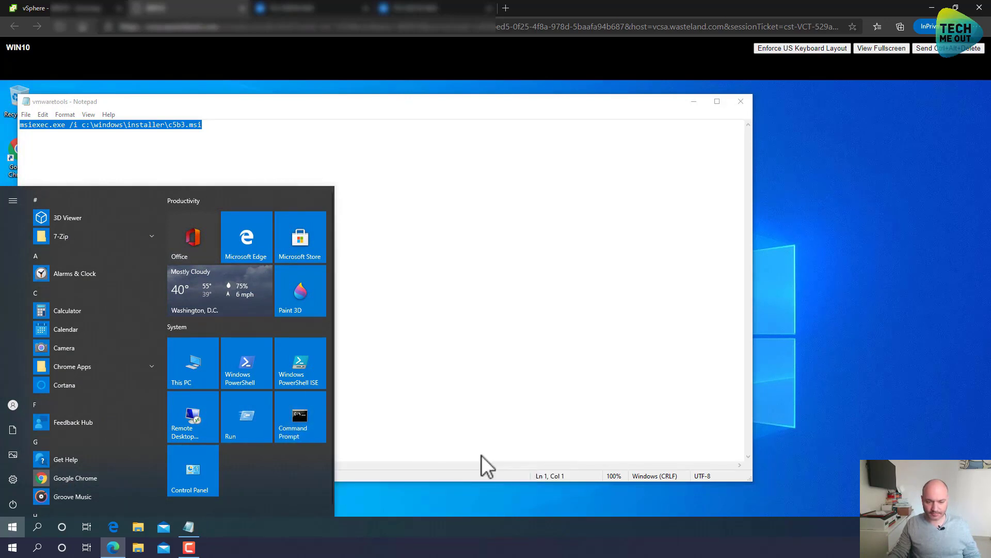
pyautogui.click(450, 369)
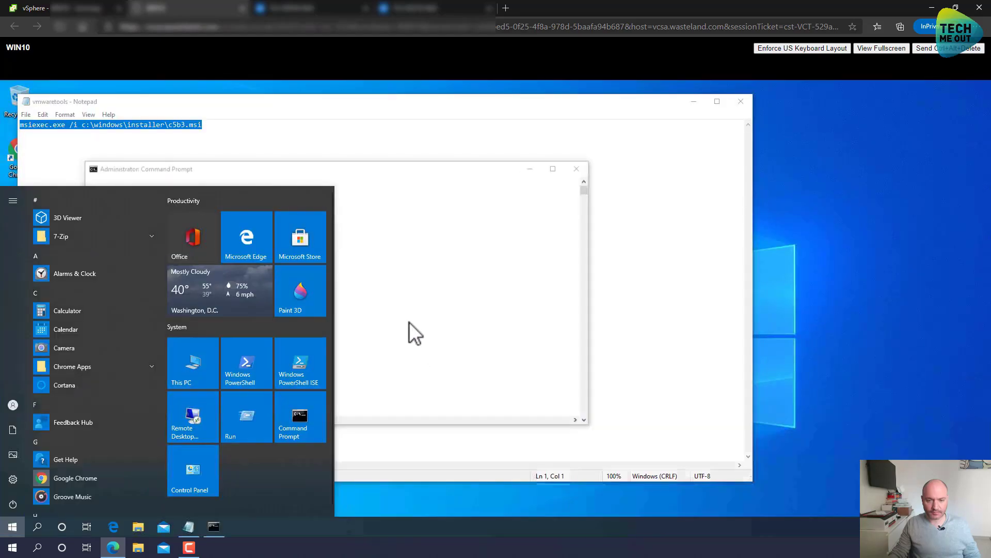
# Copy the msiexec command from Notepad, paste it into the admin prompt, and run it.
pyautogui.rightClick(399, 305)
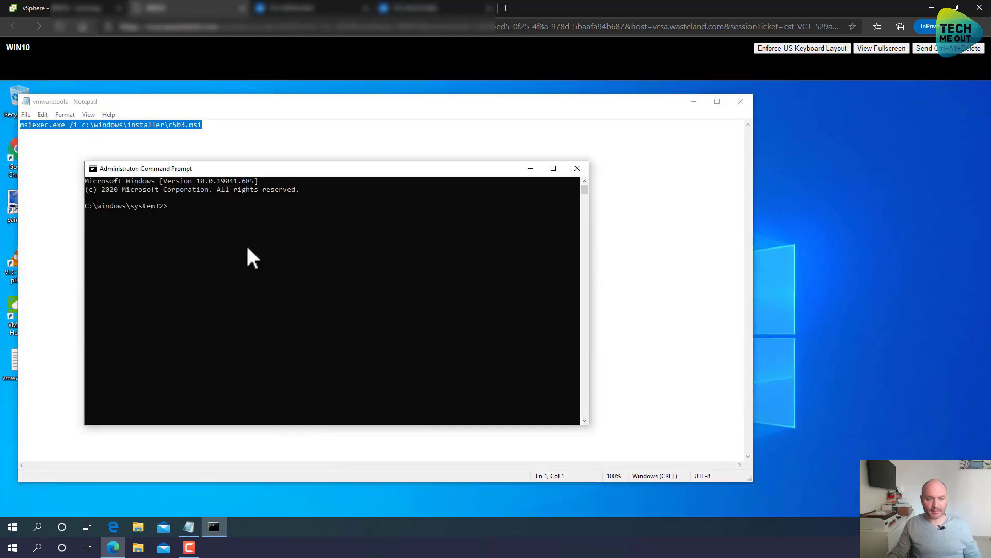
pyautogui.click(156, 109)
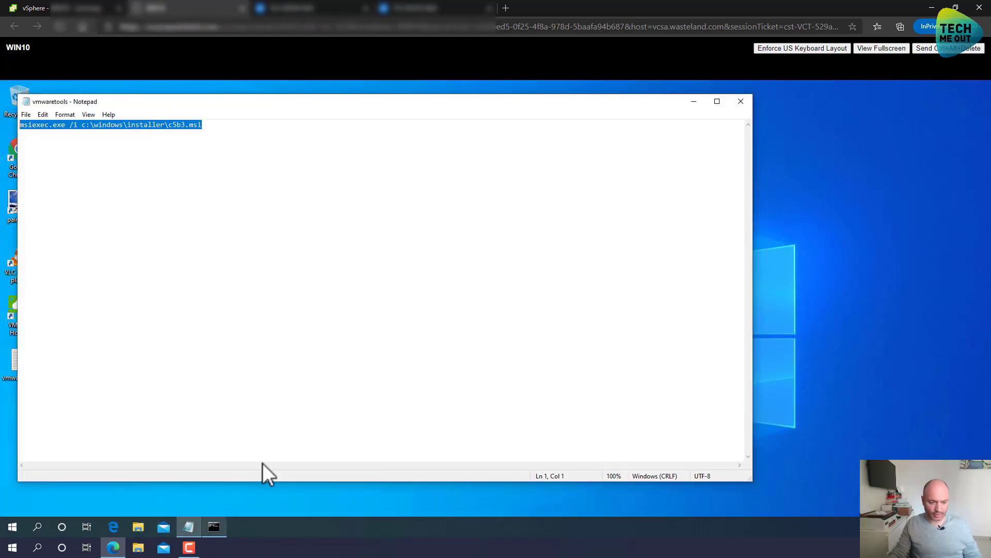
pyautogui.hotkey('alt', 'Tab')
pyautogui.rightClick(376, 379)
pyautogui.press('Return')
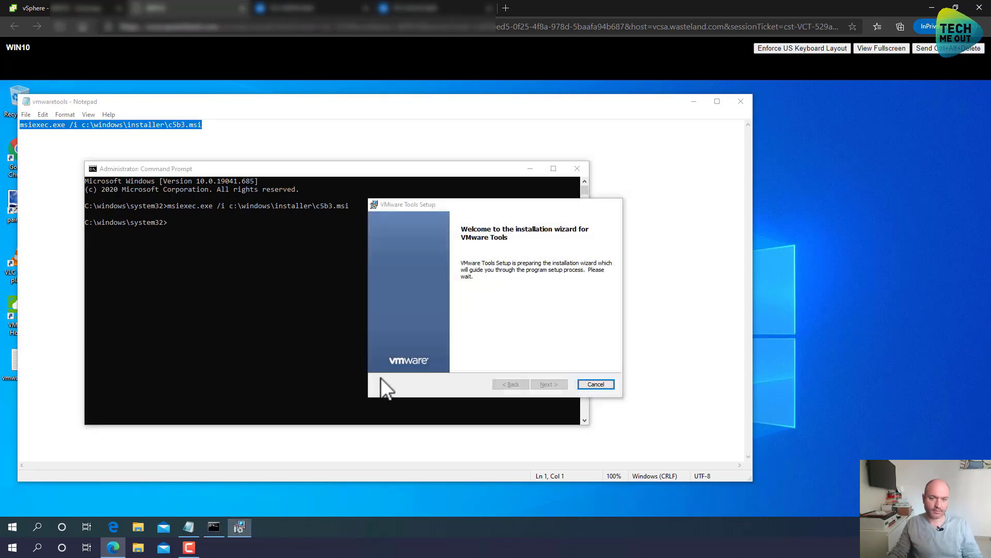
# Choose Modify in VMware Tools Setup and mark Volume Shadow Copy Services Support as not available.
pyautogui.click(542, 383)
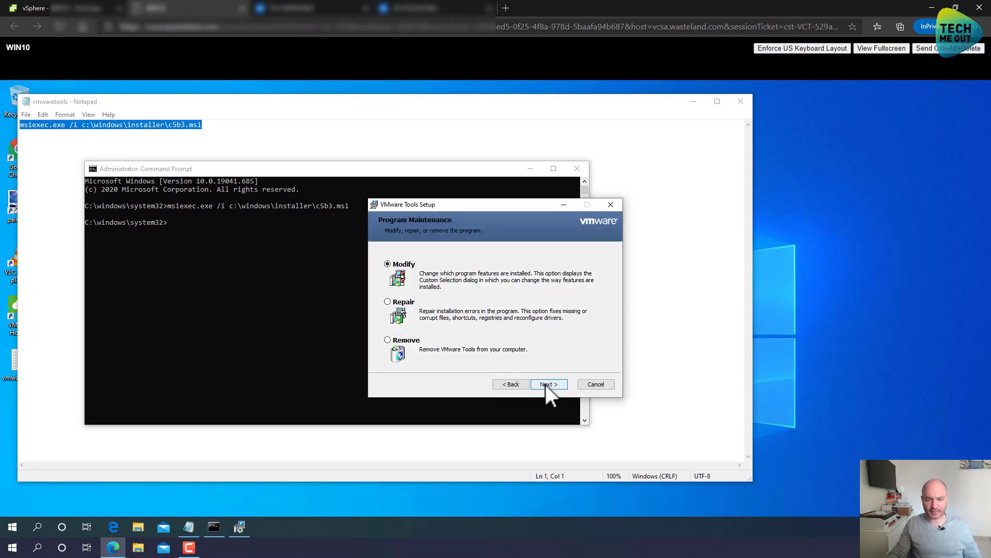
pyautogui.click(546, 384)
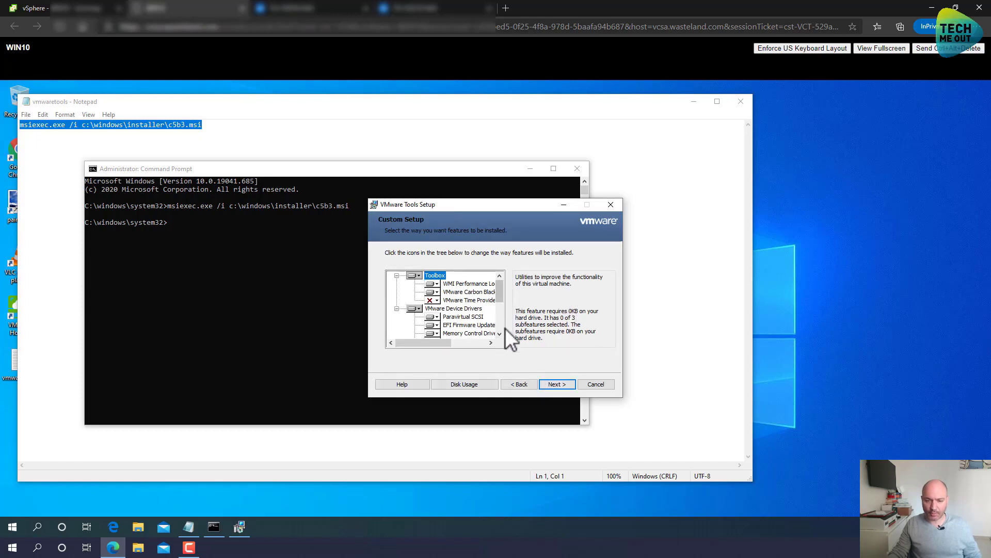
pyautogui.scroll(-2, 501, 334)
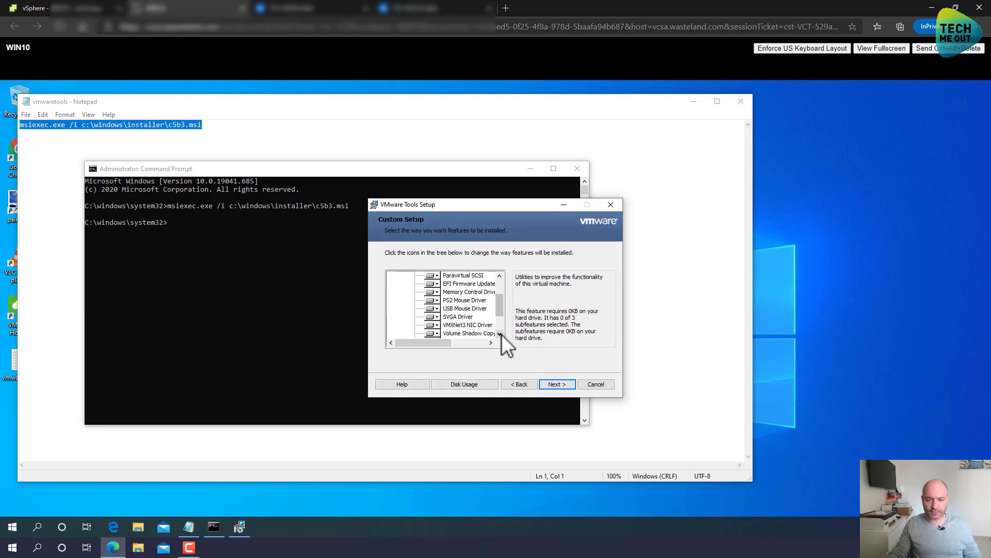
pyautogui.click(500, 333)
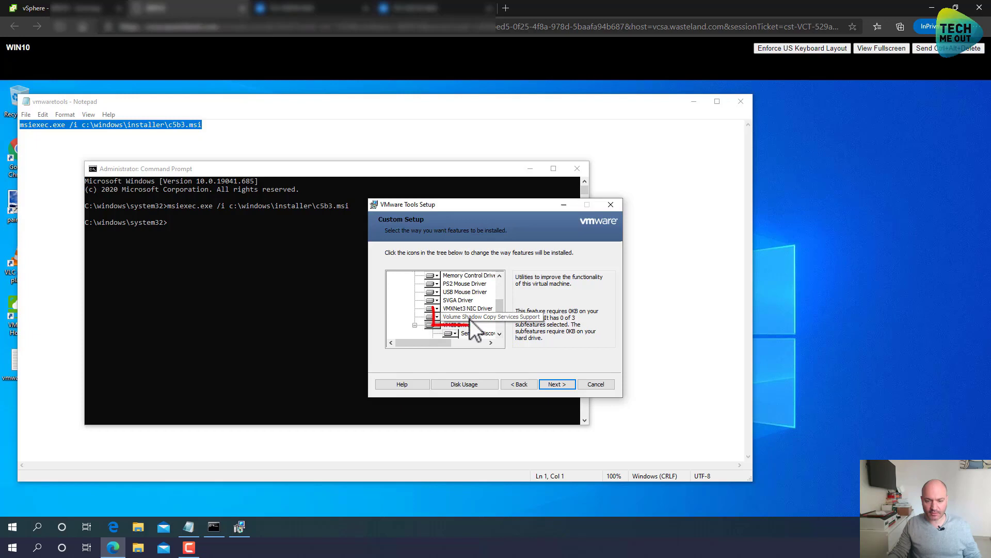
pyautogui.click(433, 317)
pyautogui.click(439, 352)
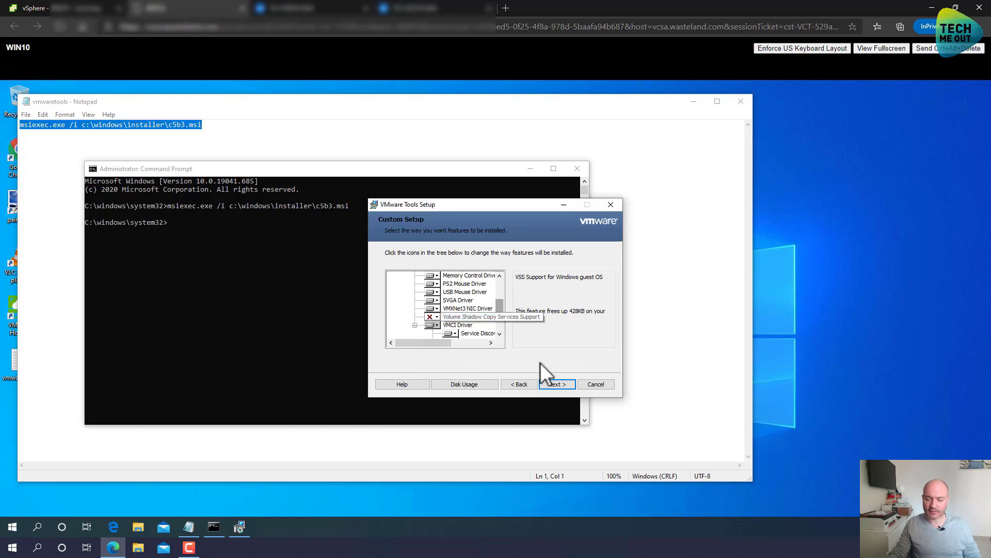
# Apply the change, finish the VMware Tools wizard, and close the Command Prompt.
pyautogui.click(560, 385)
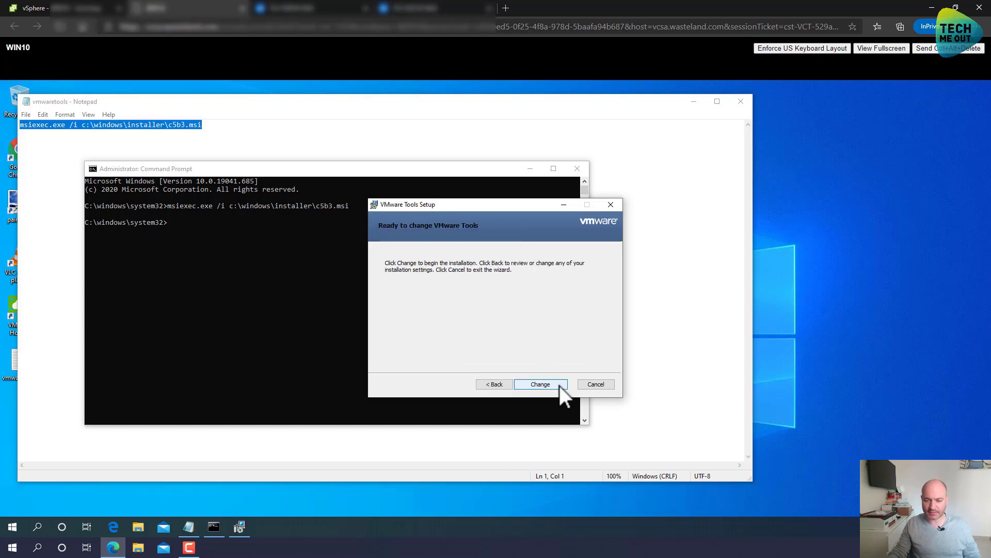
pyautogui.click(557, 383)
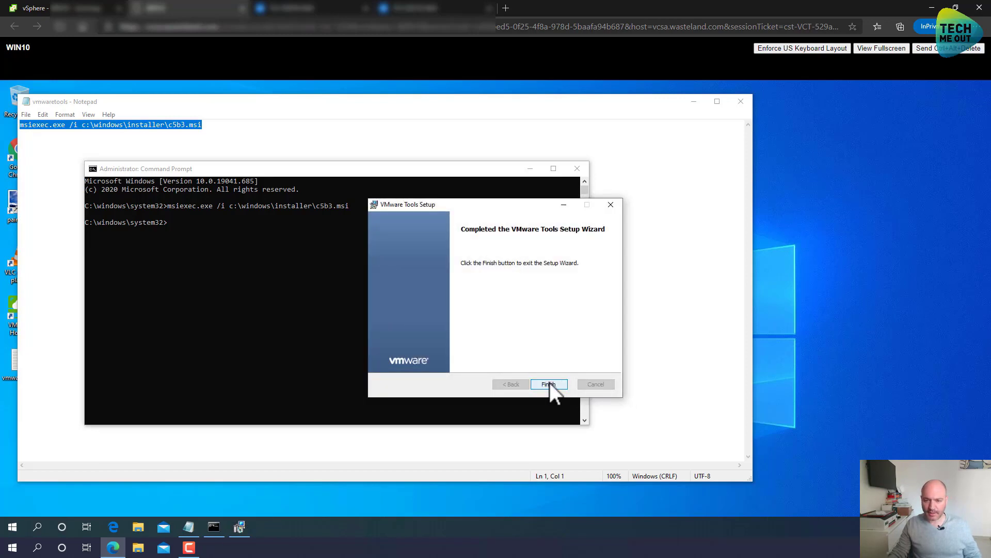
pyautogui.click(548, 383)
pyautogui.click(577, 168)
# Close Notepad, restart WIN10 from the Start power menu, and close its console tab.
pyautogui.click(740, 102)
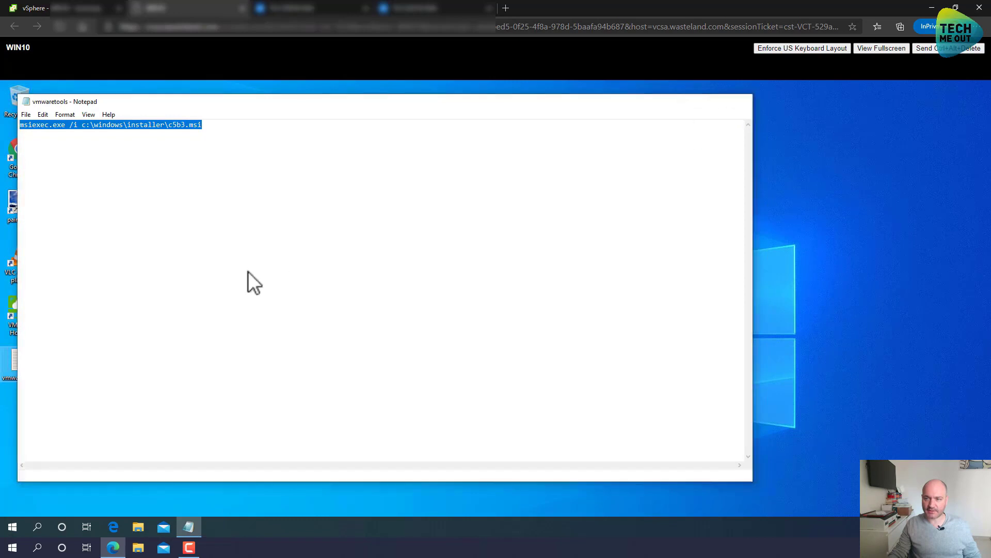
pyautogui.click(12, 526)
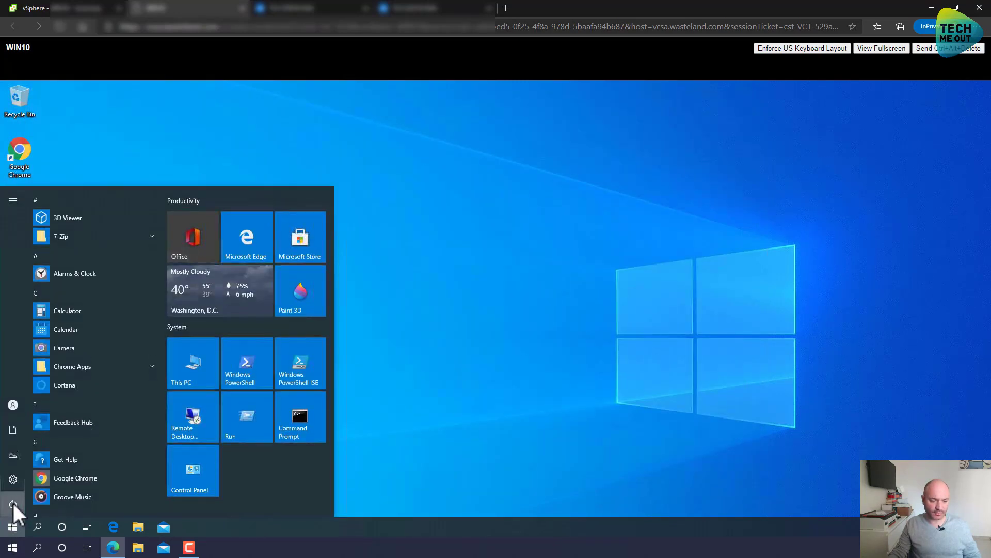
pyautogui.click(14, 503)
pyautogui.click(24, 484)
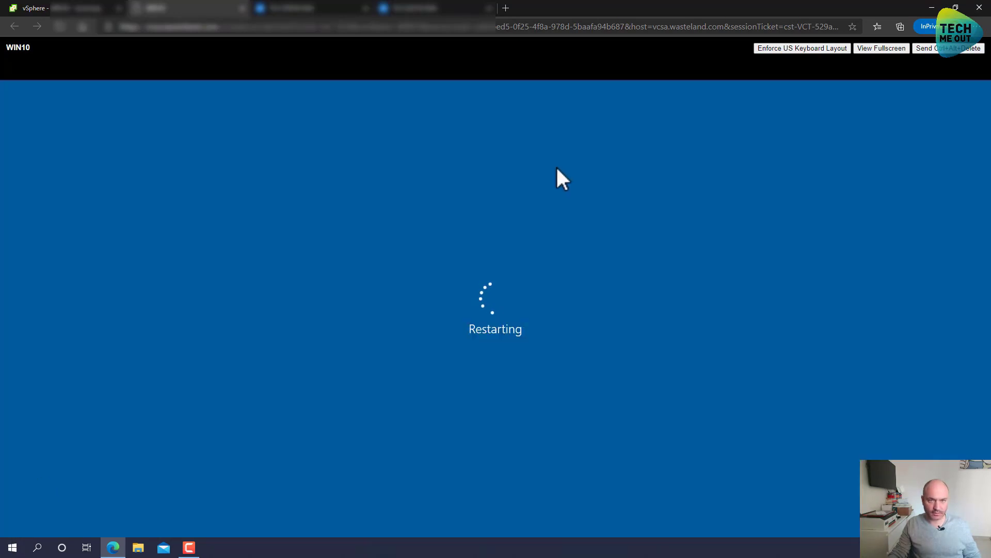
pyautogui.click(242, 8)
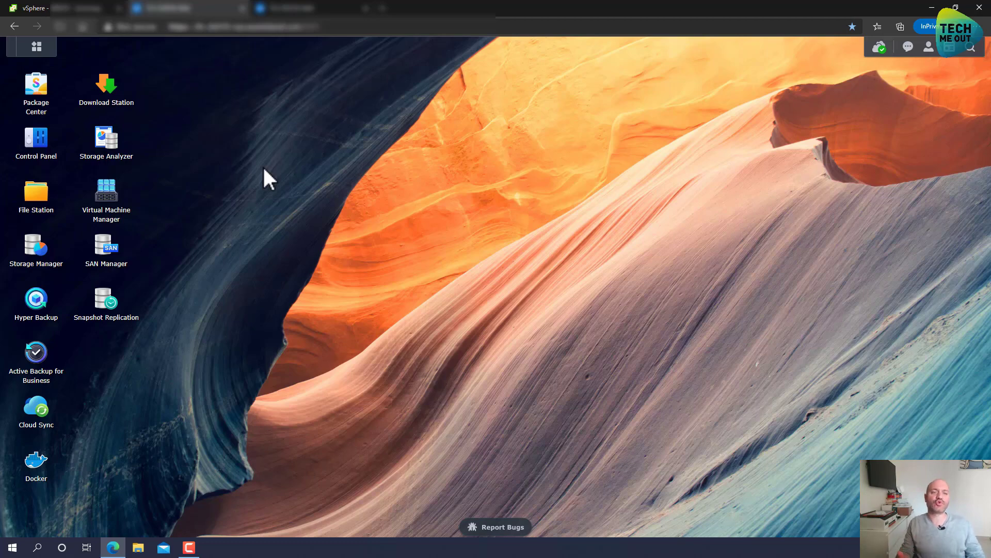
# Refresh WIN10's summary, watch it boot until VMware Tools shows Running, then return to DSM.
pyautogui.click(49, 8)
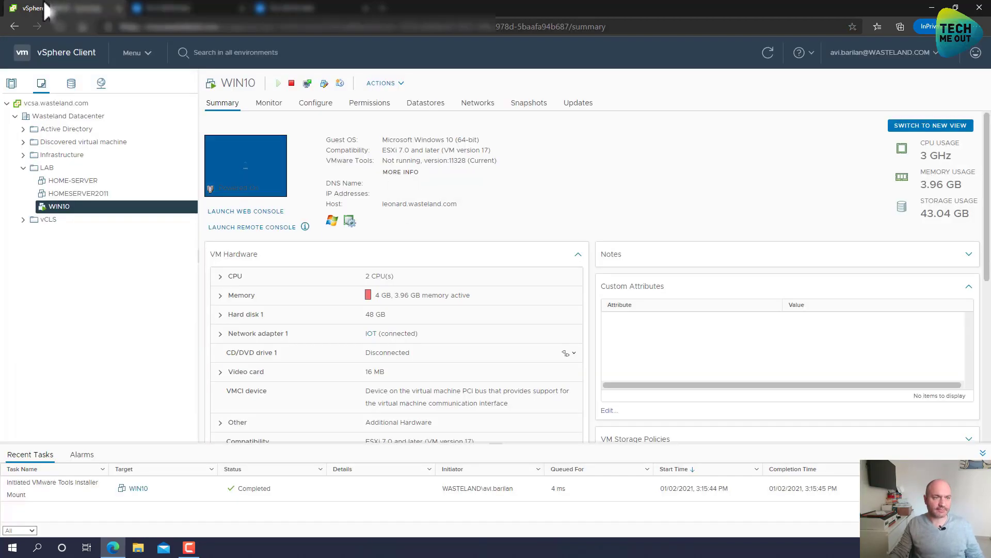
pyautogui.click(764, 53)
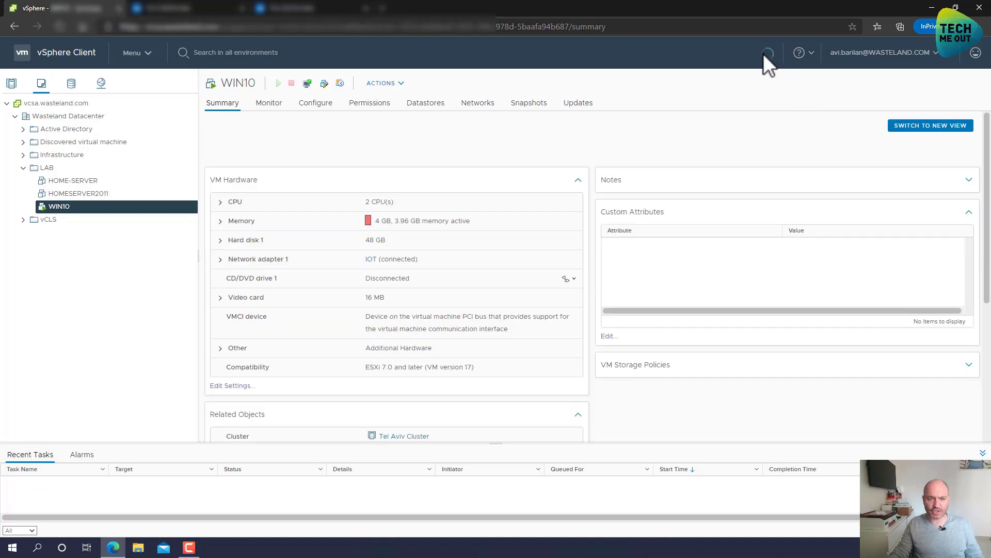
pyautogui.click(260, 210)
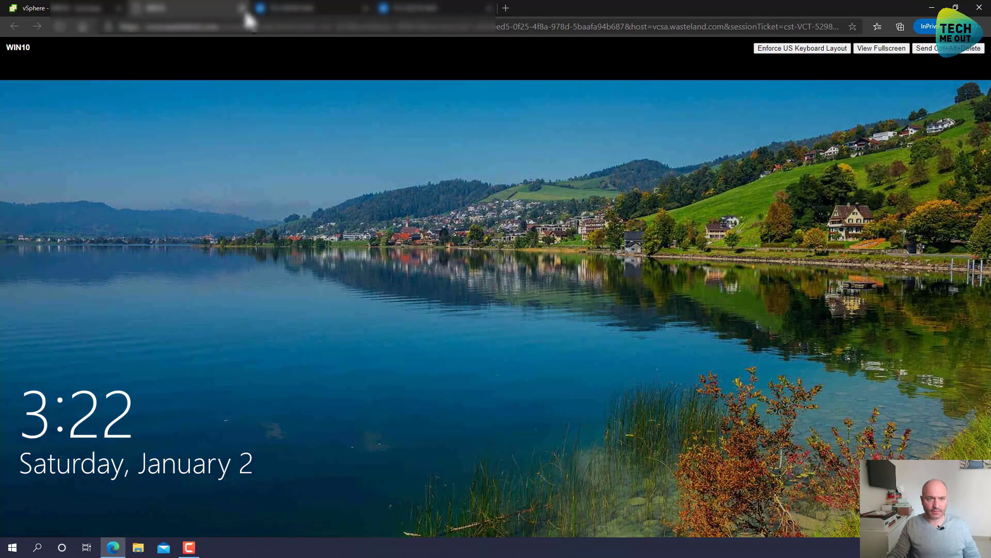
pyautogui.click(75, 13)
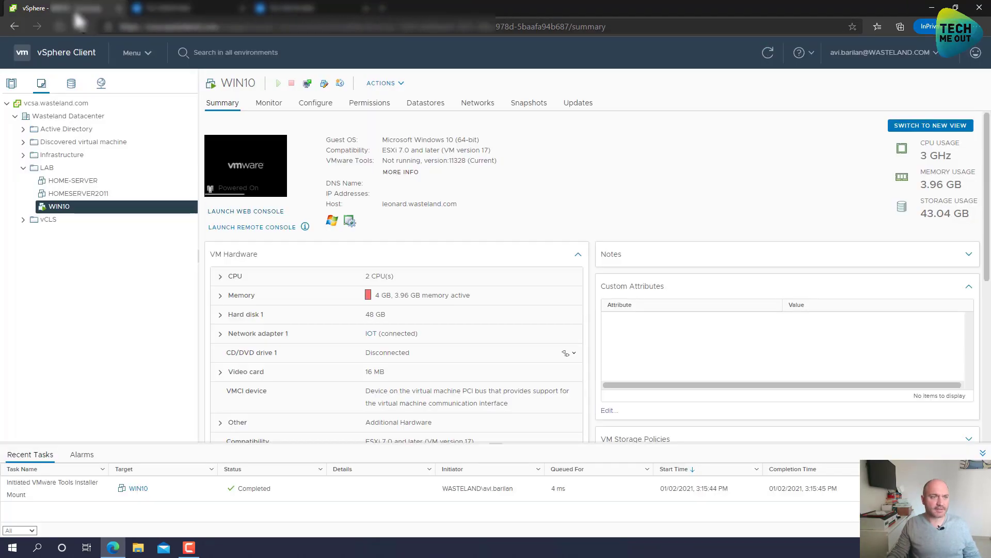
pyautogui.click(768, 60)
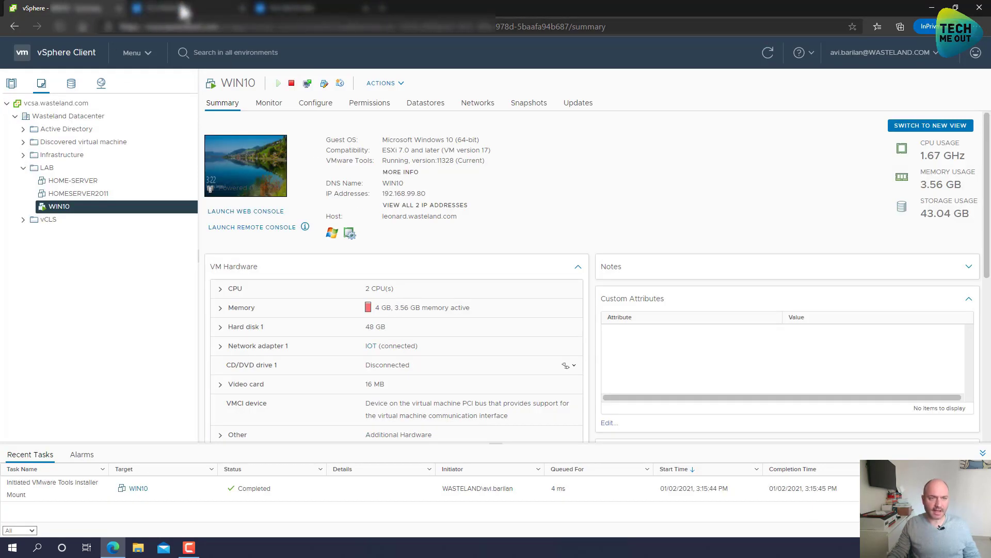
pyautogui.click(206, 8)
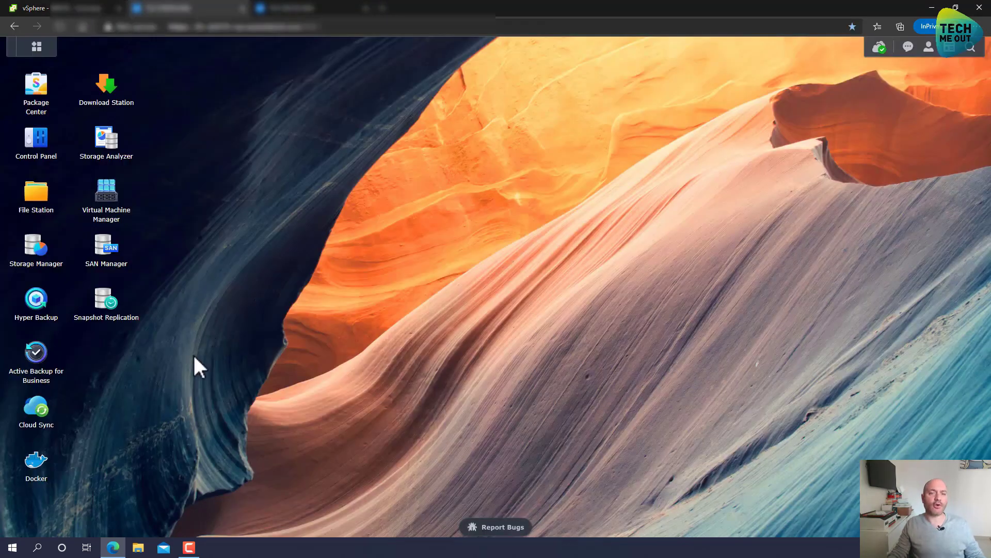
# Launch Active Backup for Business and begin a new vSphere VM backup task (vSphere-Task-1).
pyautogui.click(36, 352)
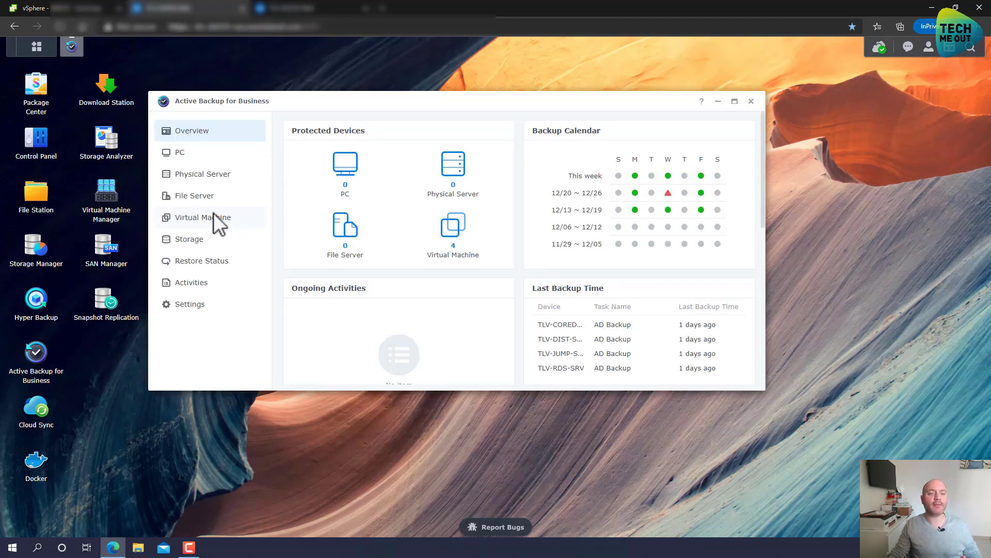
pyautogui.click(213, 216)
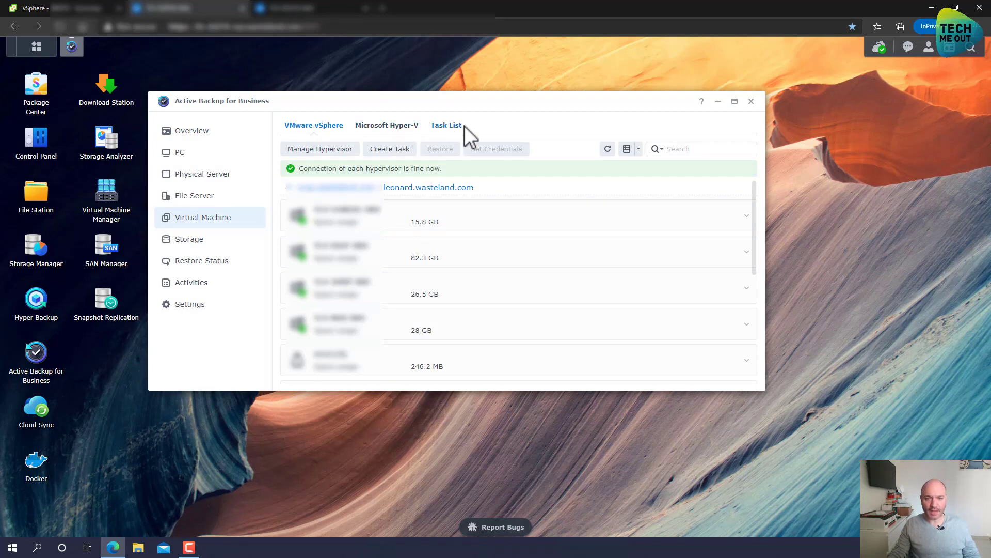
pyautogui.click(394, 148)
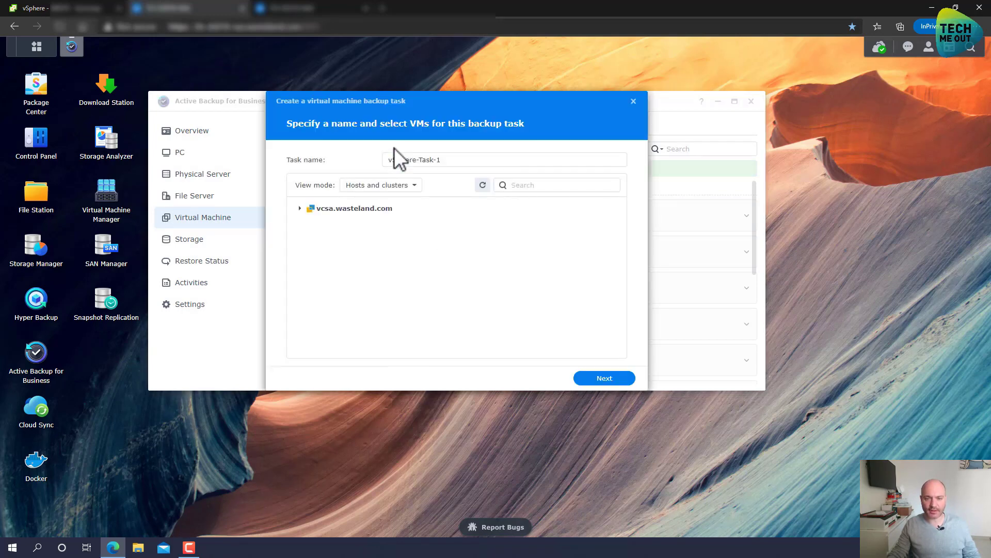
# Browse vcsa.wasteland.com by VMs and folders and tick WIN10 in the LAB folder.
pyautogui.click(416, 187)
pyautogui.click(384, 219)
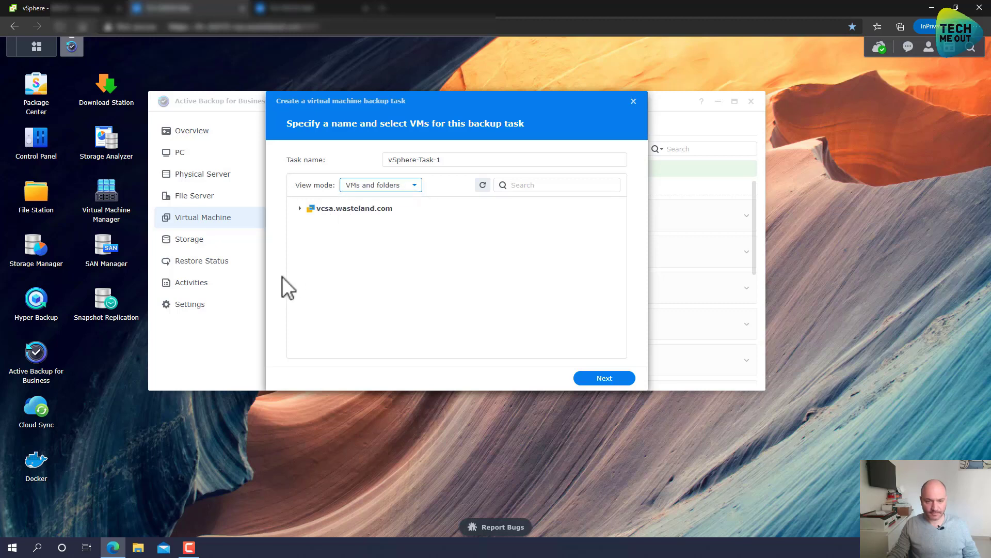
pyautogui.click(300, 209)
pyautogui.click(308, 223)
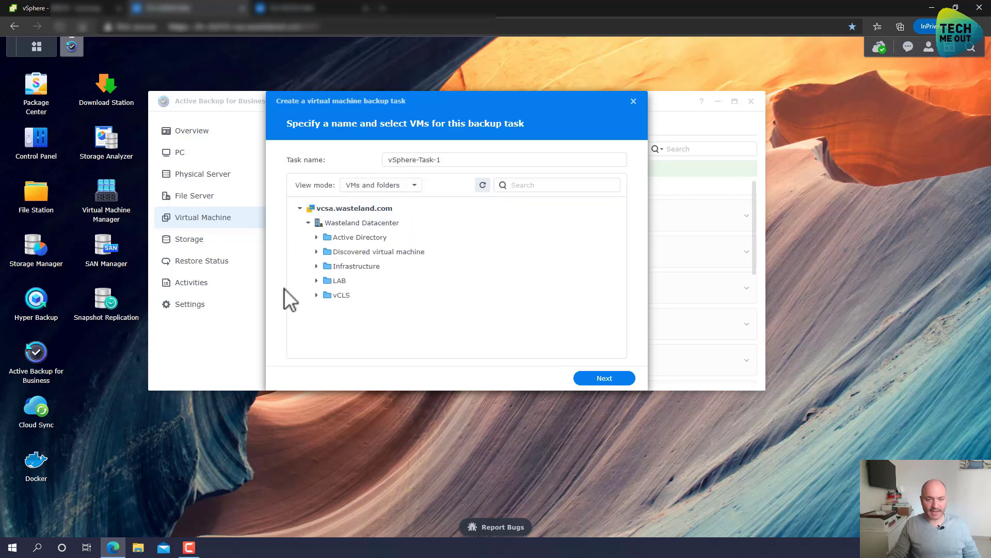
pyautogui.click(316, 281)
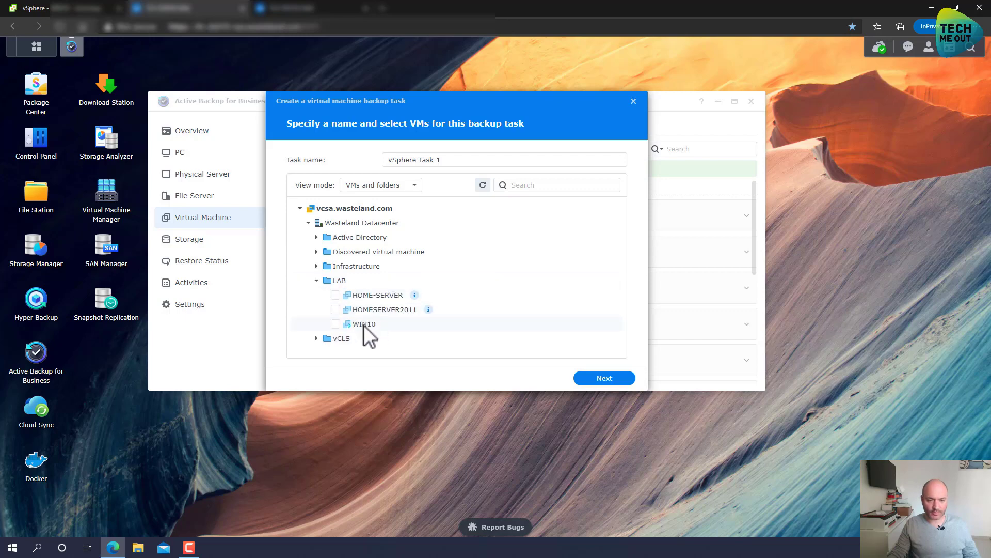
pyautogui.click(335, 325)
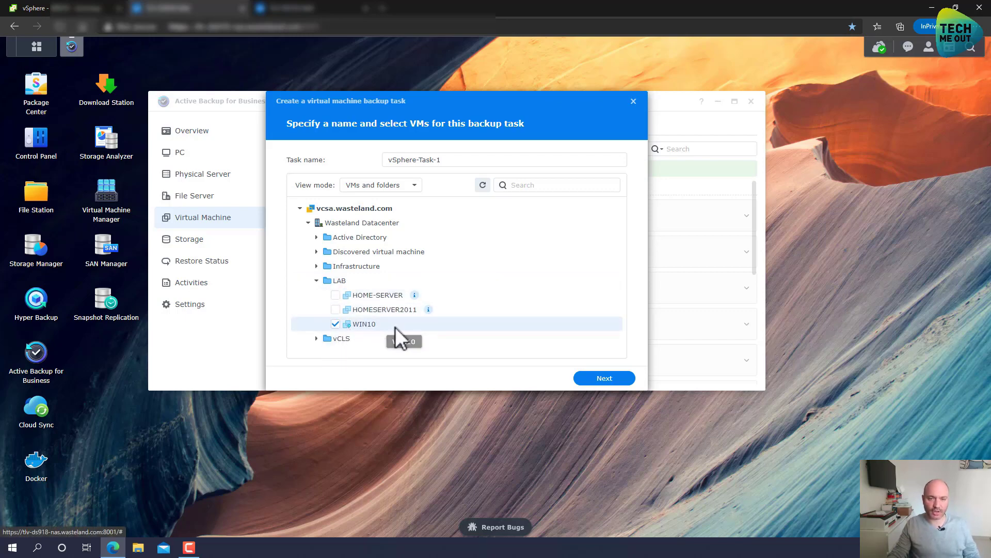
# Rename the task to 'TMO TEST' and continue to the backup destination.
pyautogui.tripleClick(475, 160)
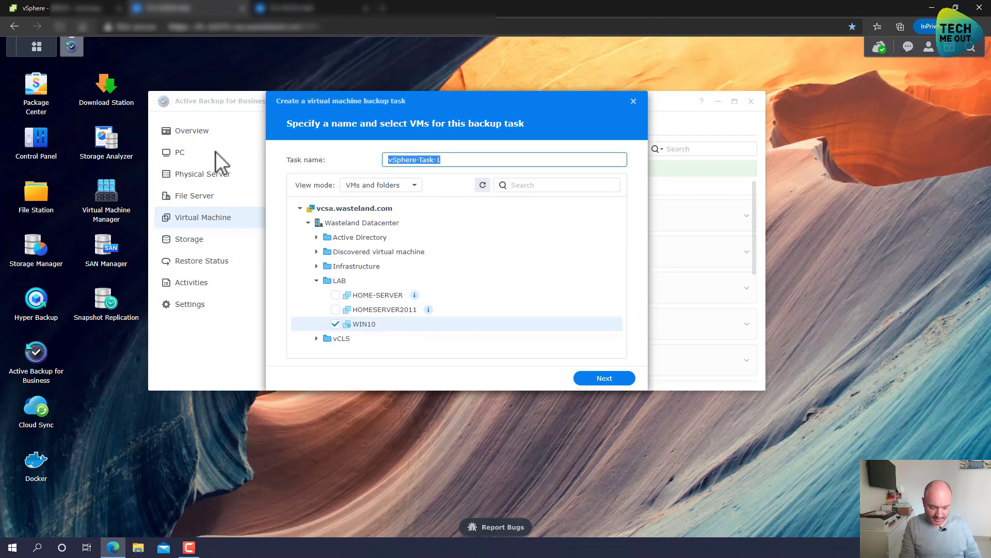
pyautogui.write('TMO')
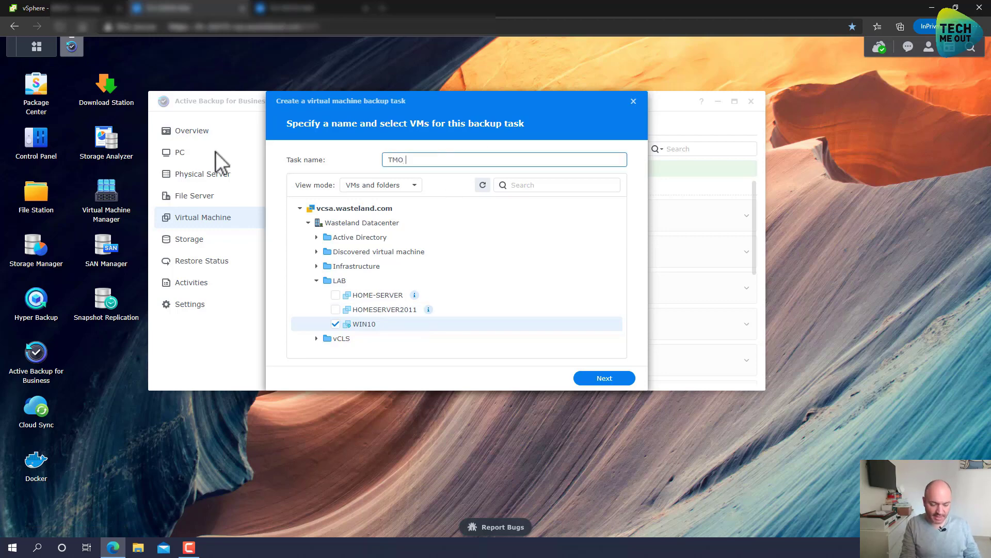
pyautogui.write(' TEST')
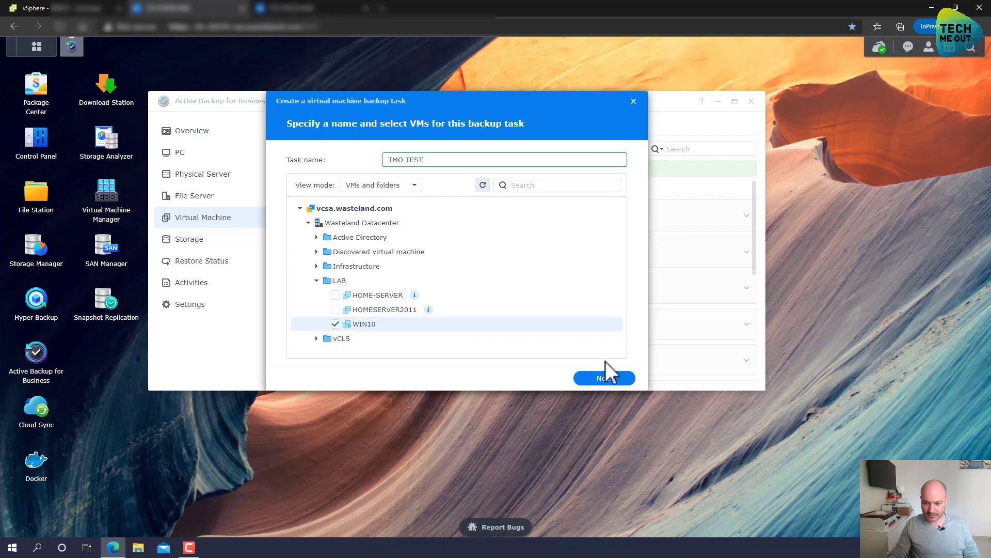
pyautogui.click(611, 379)
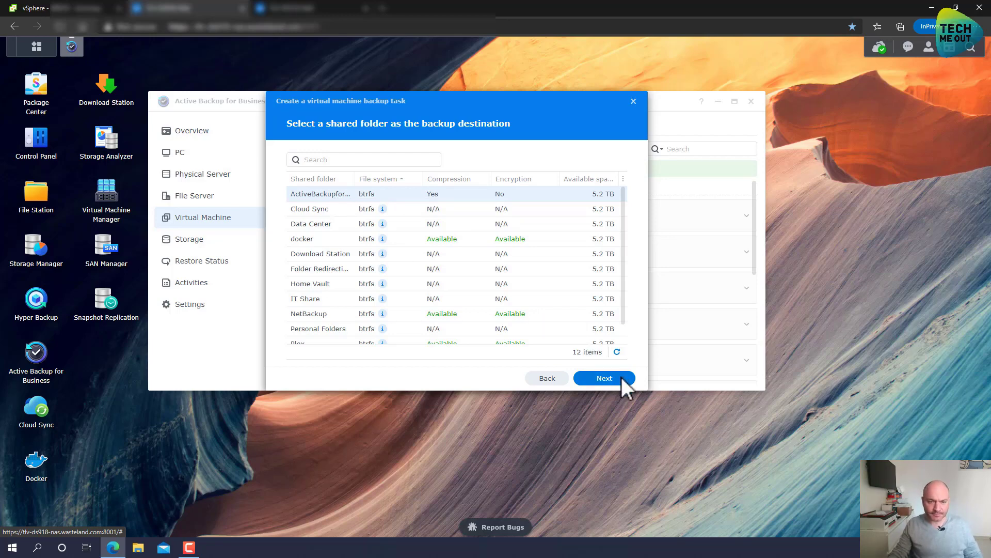
# Keep the ActiveBackupforBusiness shared folder and advance through destination settings to Task Settings.
pyautogui.click(622, 377)
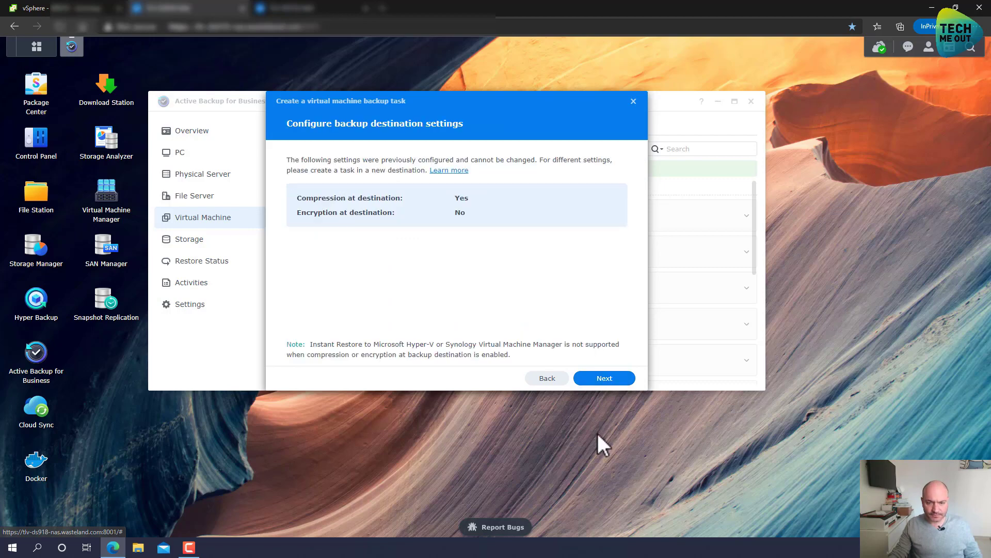
pyautogui.click(611, 378)
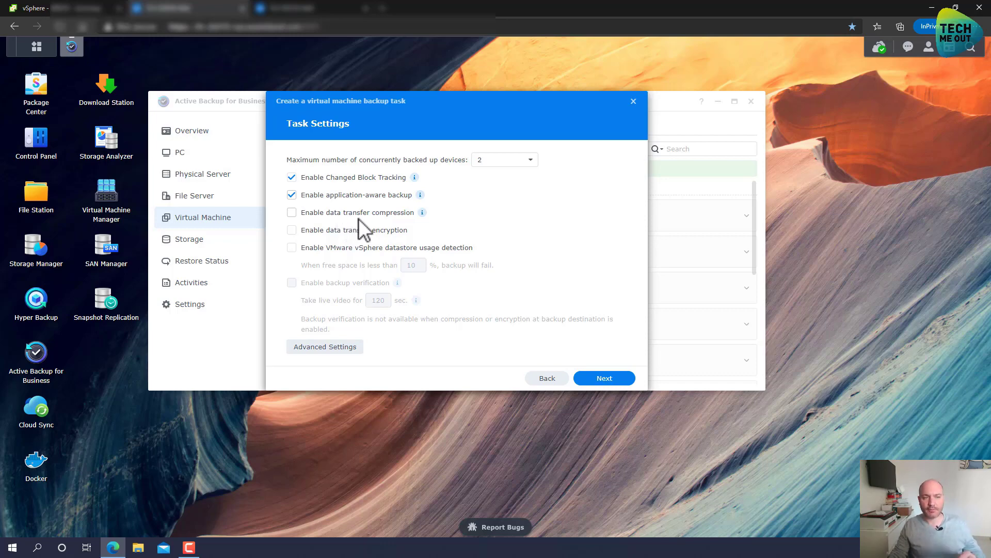
# Leave the default task settings, including compression, and run the WIN10 service check.
pyautogui.moveTo(423, 214)
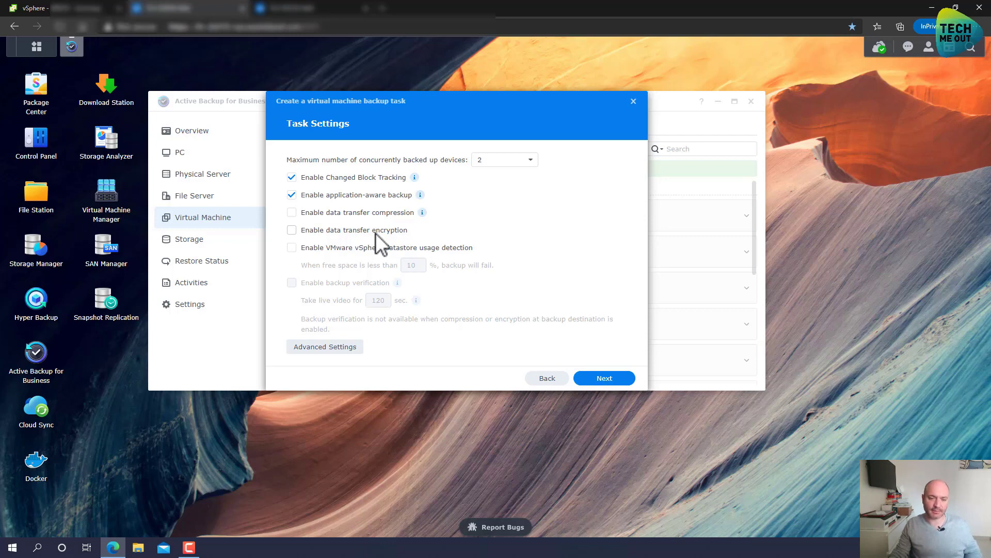
pyautogui.click(611, 380)
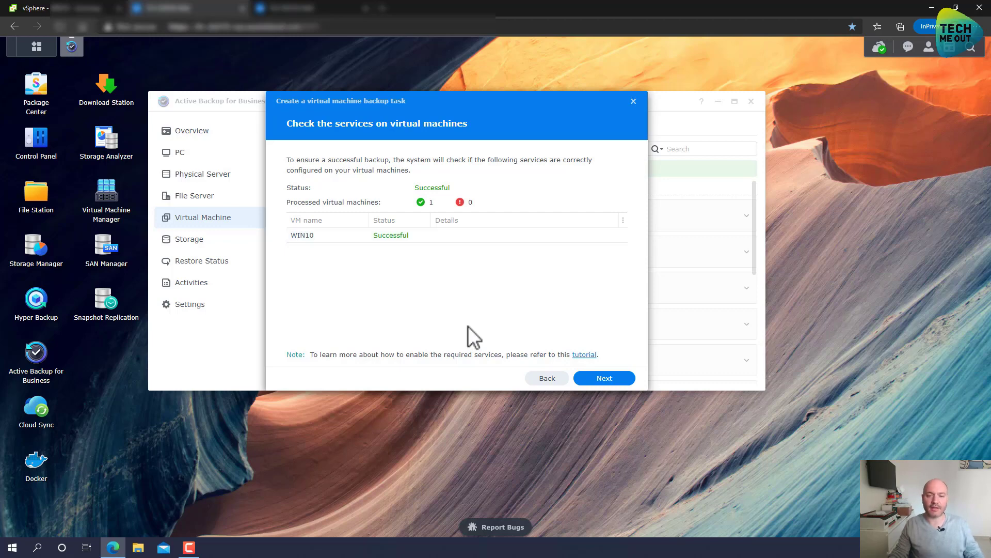
# Move past the service check, keep Manual backup, and leave retention policy disabled.
pyautogui.click(612, 376)
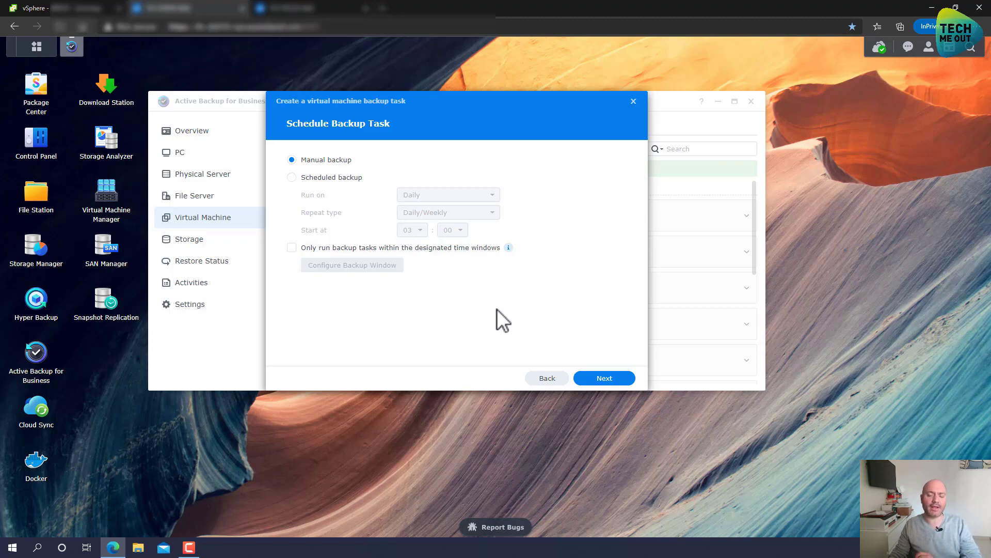
pyautogui.click(597, 379)
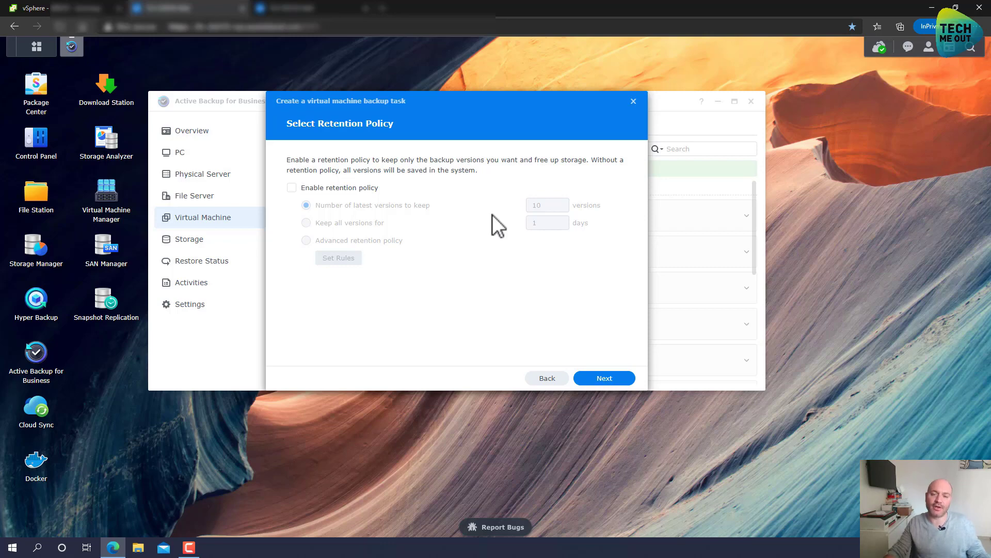
pyautogui.click(603, 377)
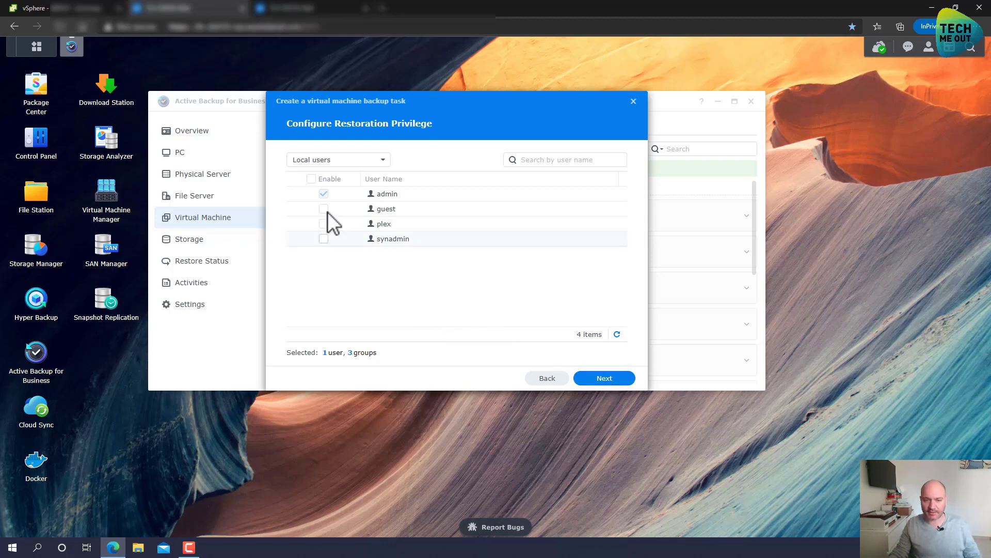
# Switch the restoration privilege list from Local users to Local groups.
pyautogui.click(317, 156)
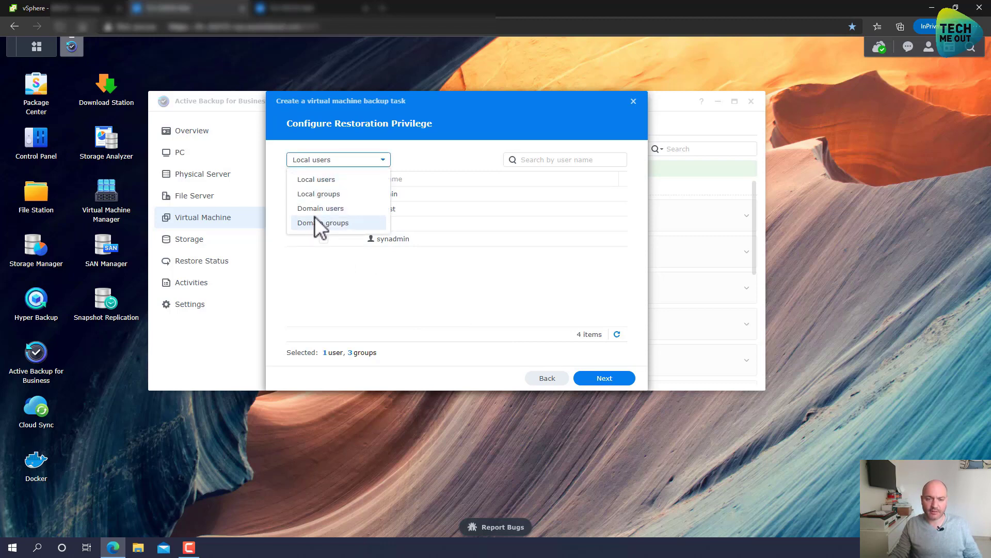
pyautogui.click(311, 195)
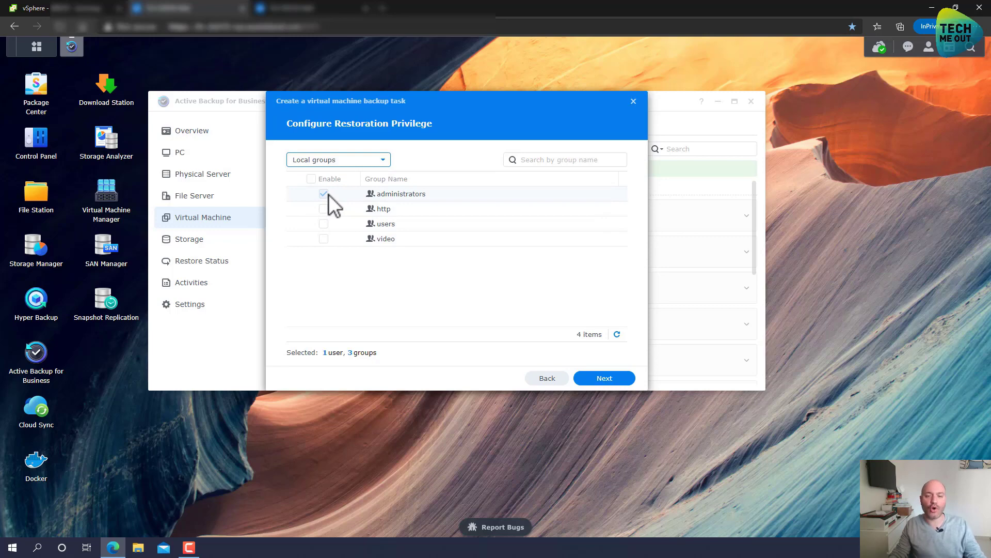
# Complete the TMO TEST task from its summary and confirm backing up WIN10 now.
pyautogui.click(603, 378)
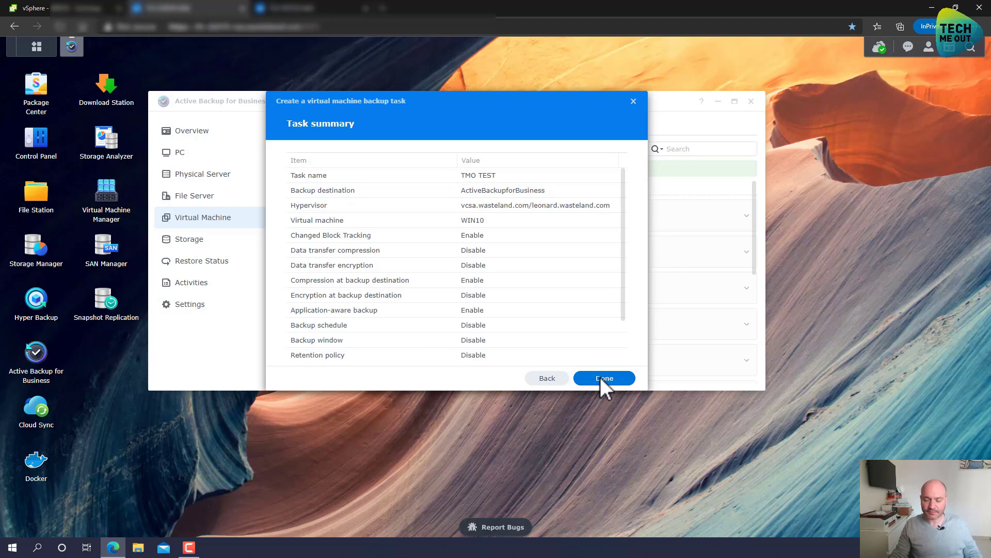
pyautogui.click(601, 377)
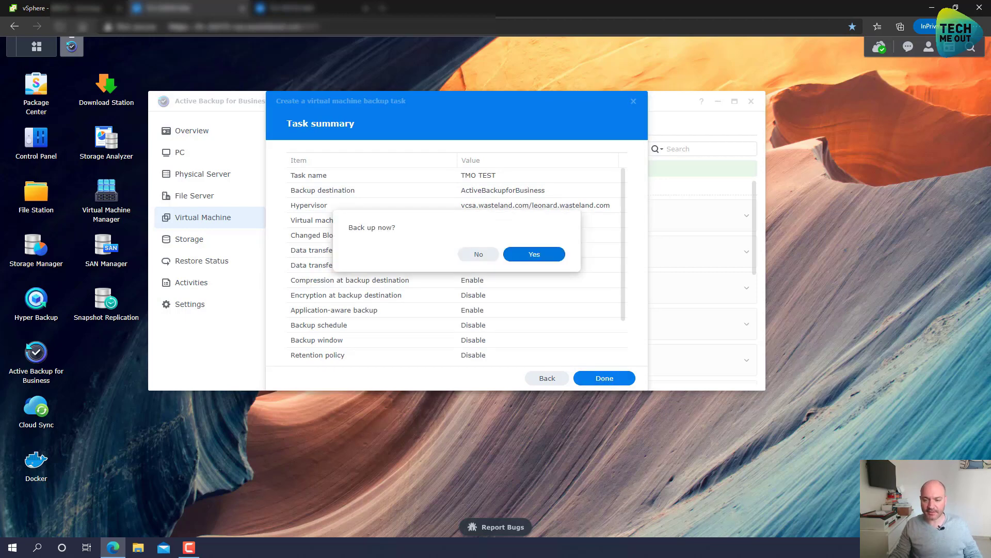
pyautogui.click(532, 254)
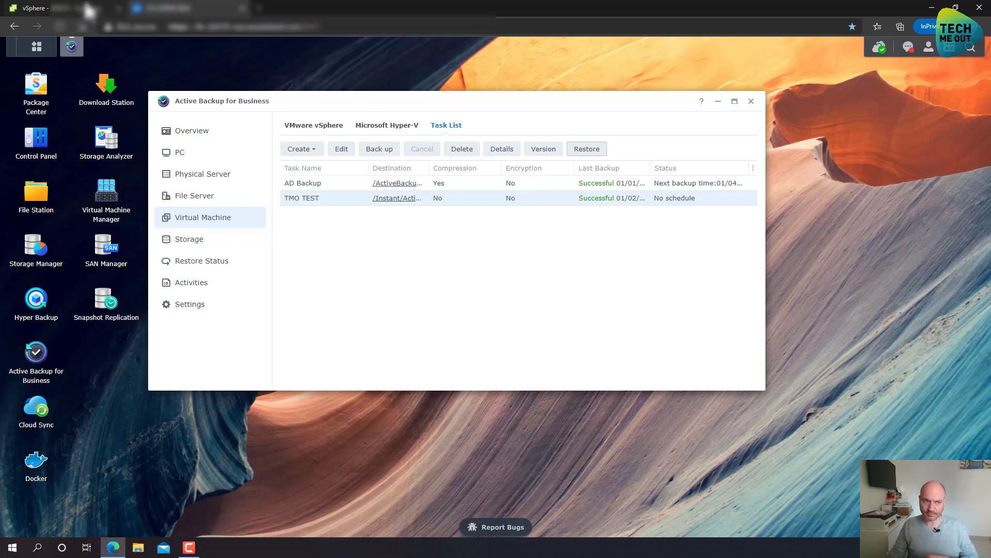
# In vSphere Client, shut down the WIN10 guest OS, then return to the Synology tab.
pyautogui.click(77, 8)
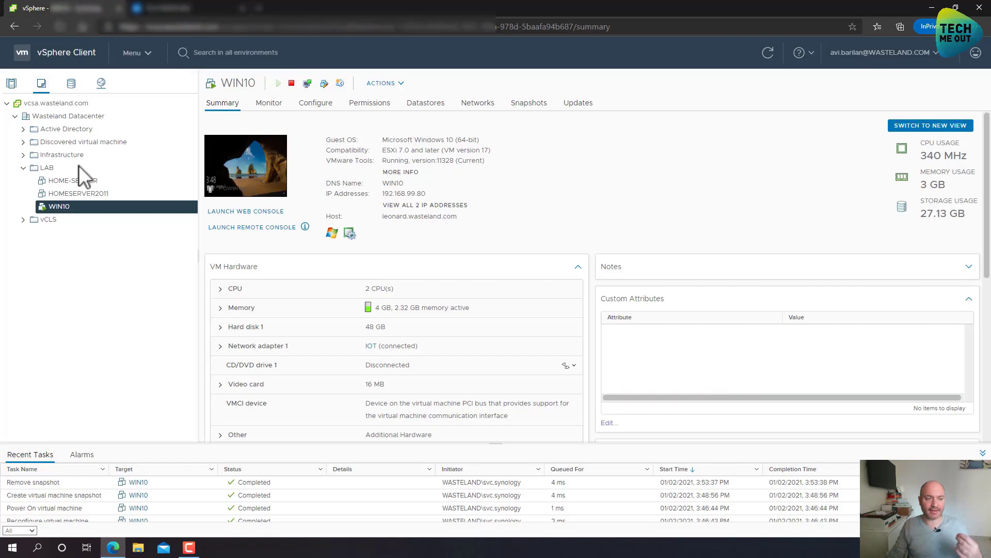
pyautogui.rightClick(80, 209)
pyautogui.moveTo(125, 165)
pyautogui.click(257, 259)
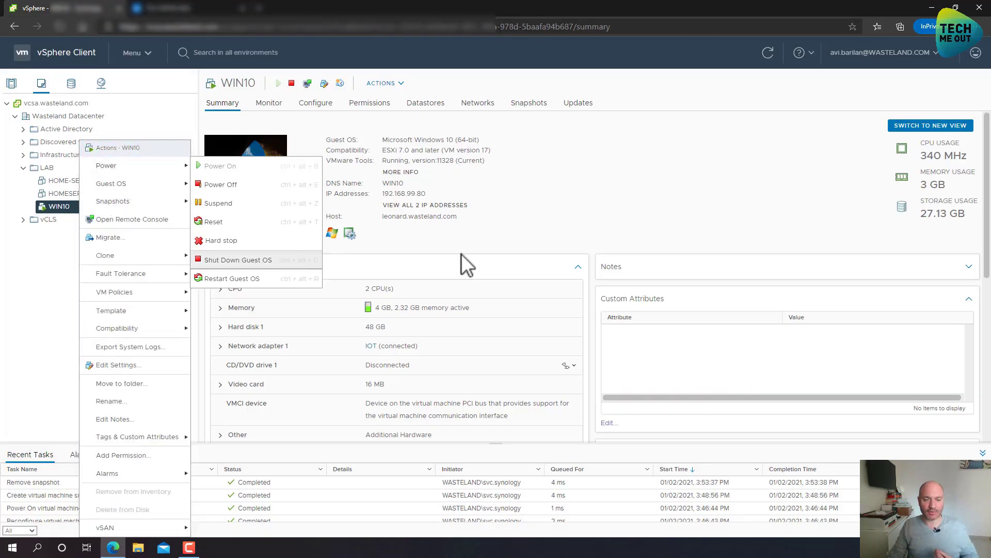
pyautogui.click(599, 317)
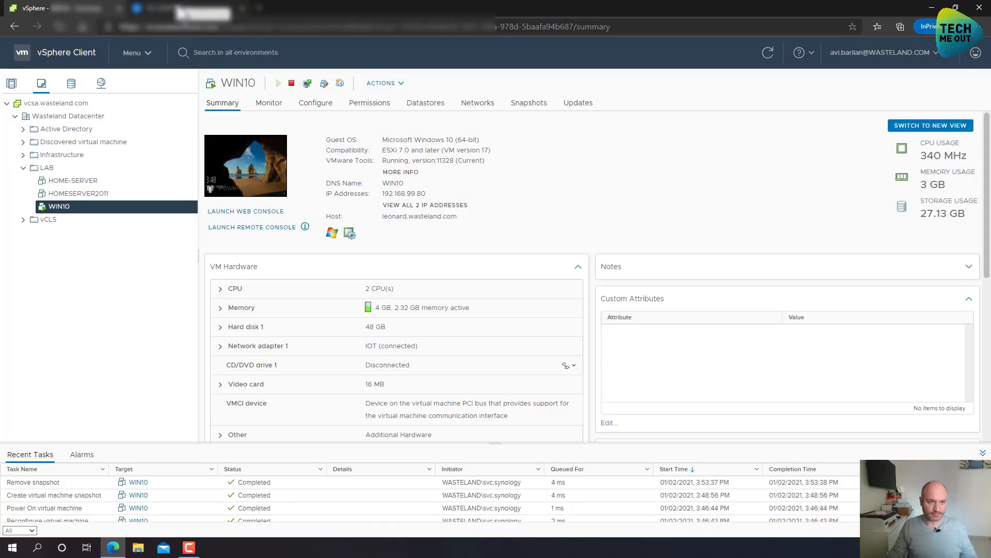
pyautogui.click(178, 8)
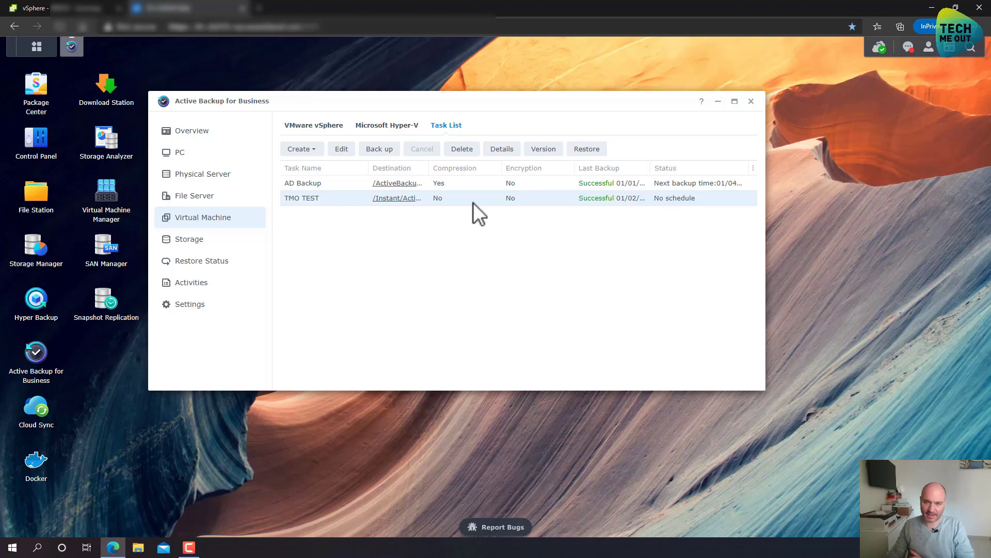
# Restore from TMO TEST, selecting Instant Restore to Synology Virtual Machine Manager (VMM).
pyautogui.click(585, 150)
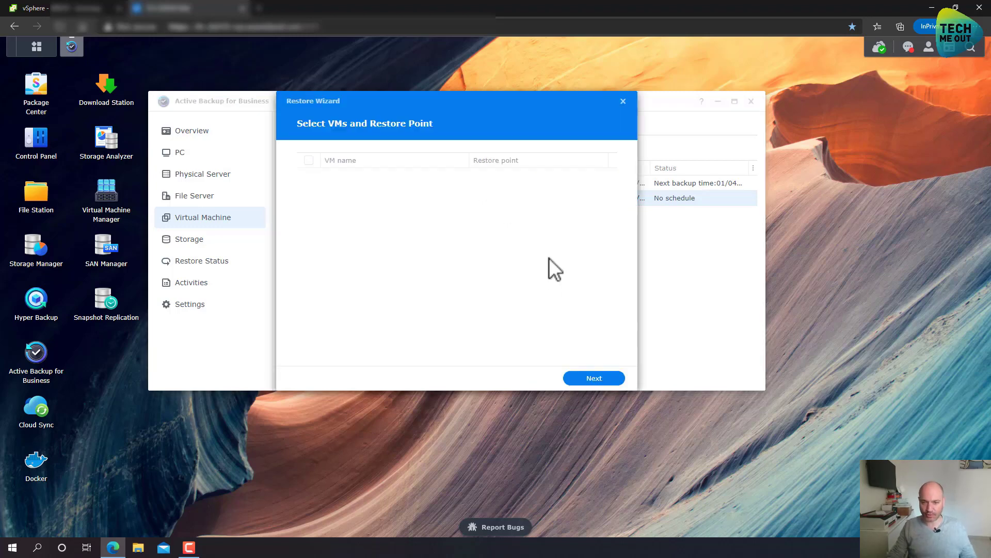
pyautogui.click(590, 379)
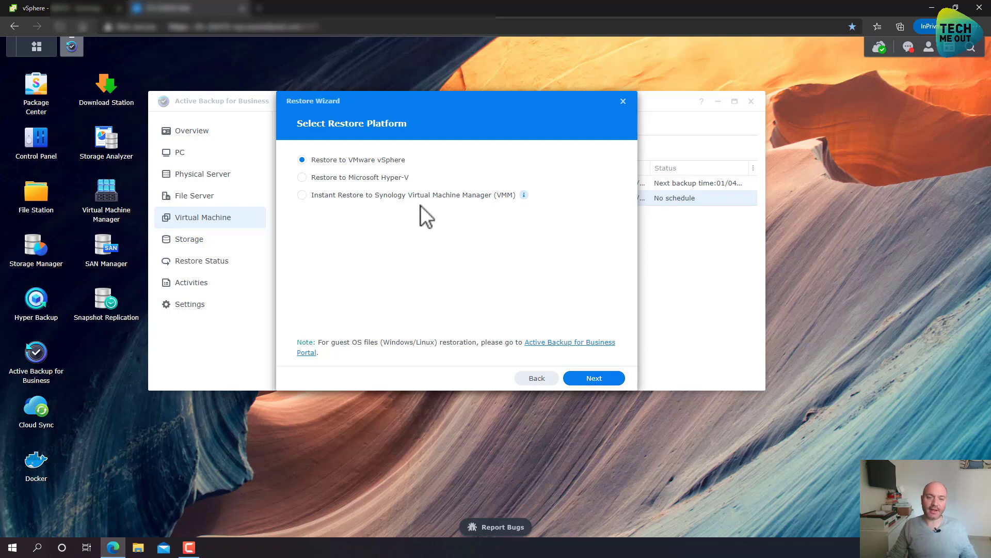
pyautogui.click(302, 196)
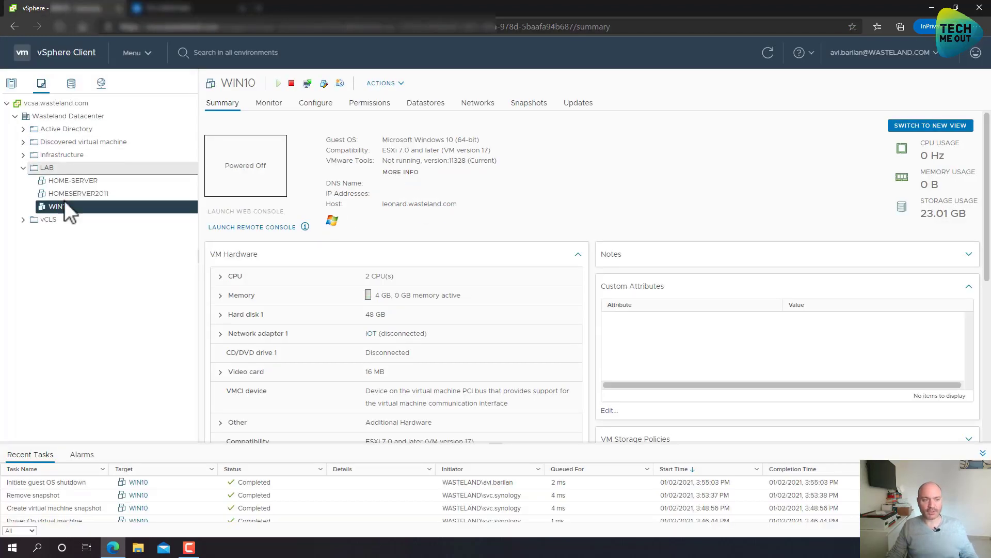
# Remove WIN10 from the vSphere inventory, answering YES in Confirm Remove.
pyautogui.rightClick(53, 209)
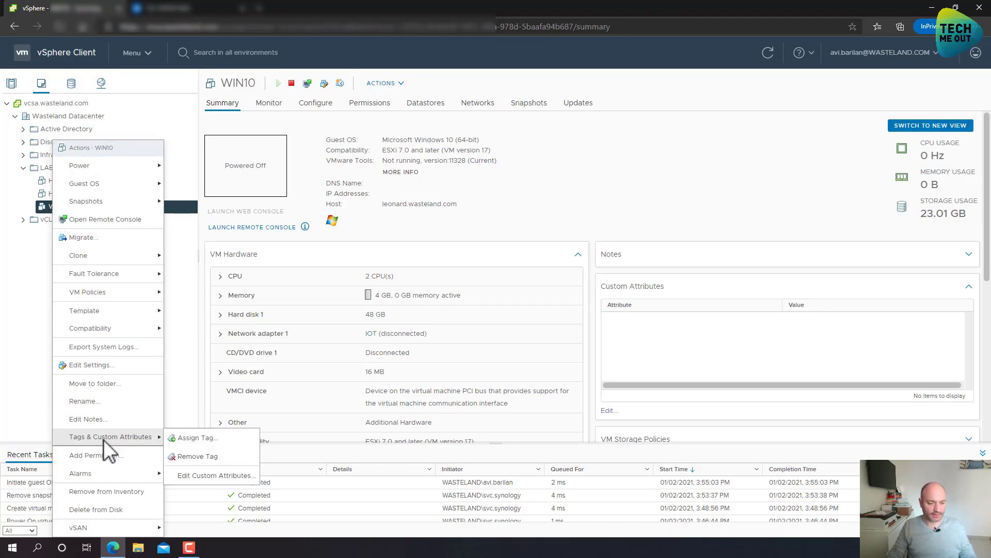
pyautogui.click(123, 489)
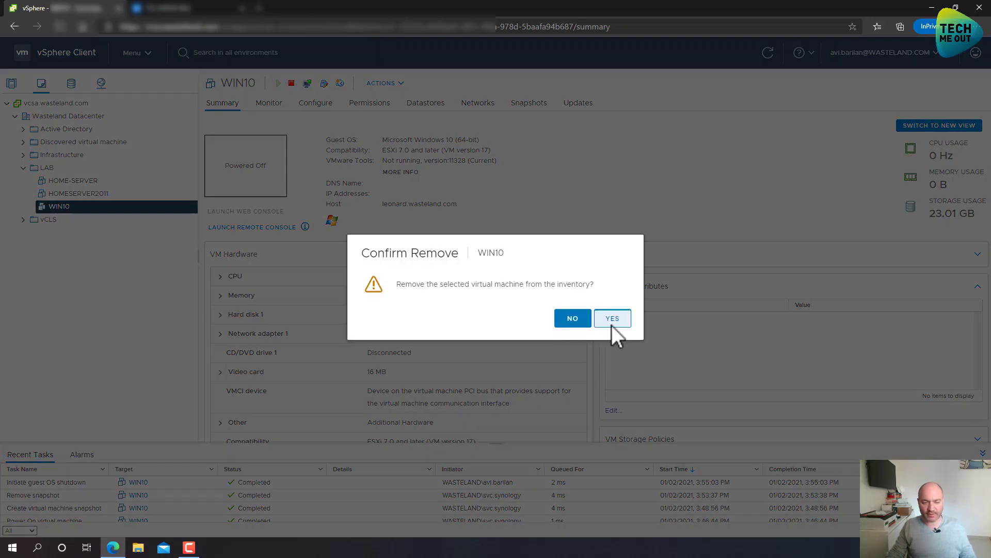
pyautogui.click(611, 323)
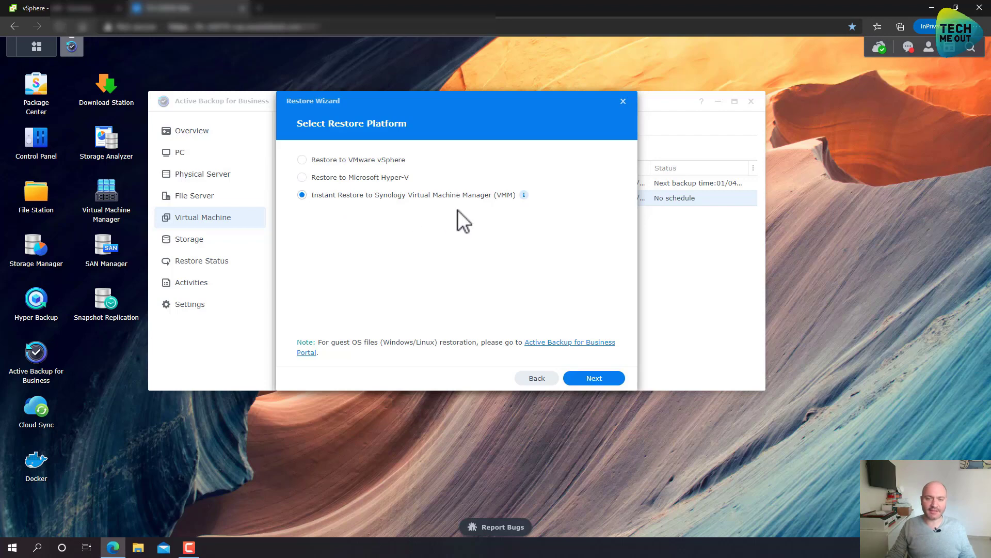
# Advance the WIN10 import to the 48 GB Virtual Disk 1 step, leaving its advanced options unchanged.
pyautogui.click(594, 377)
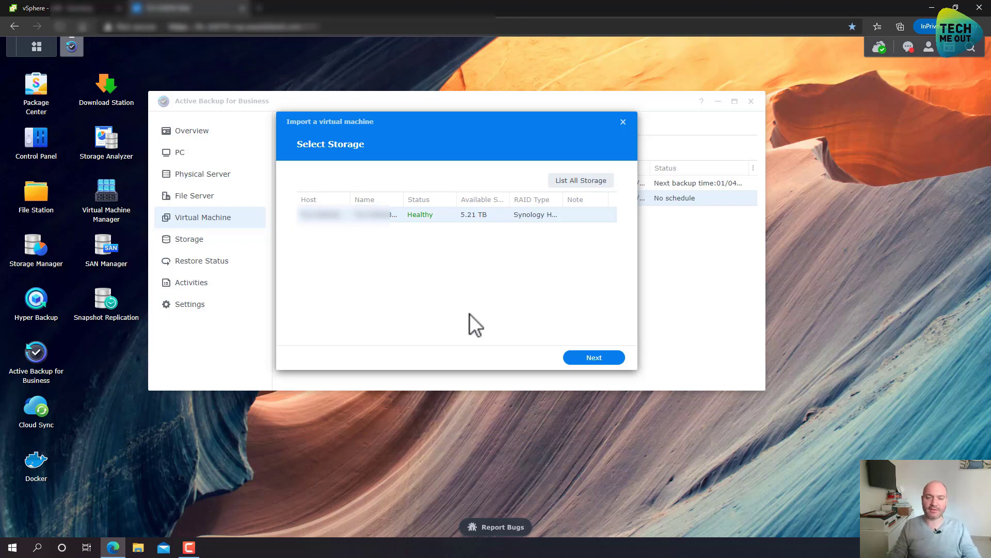
pyautogui.click(605, 361)
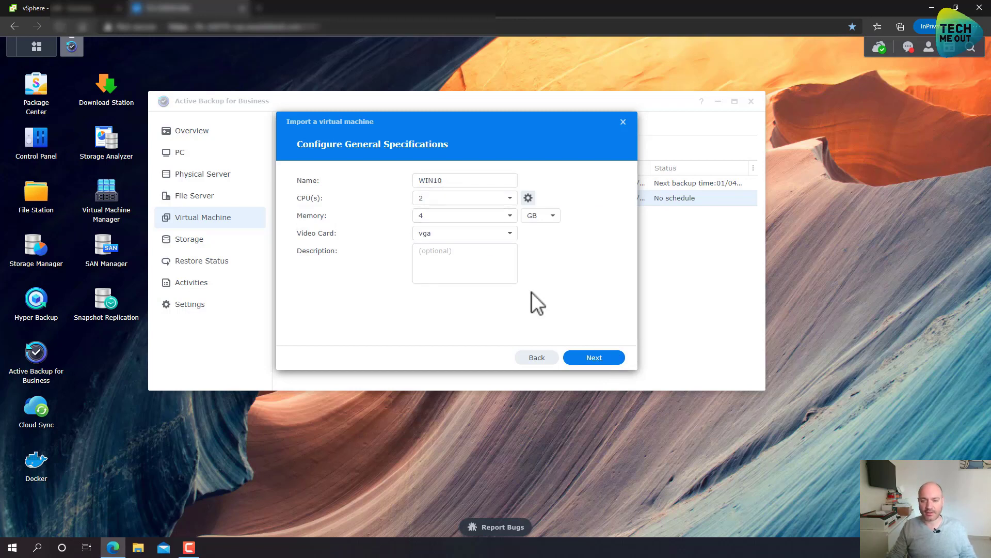
pyautogui.click(594, 357)
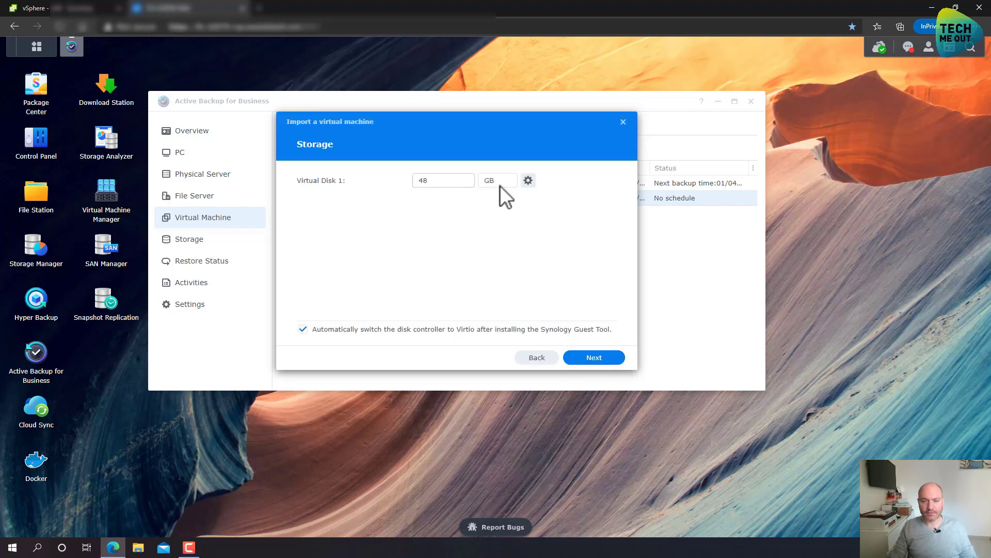
pyautogui.click(528, 180)
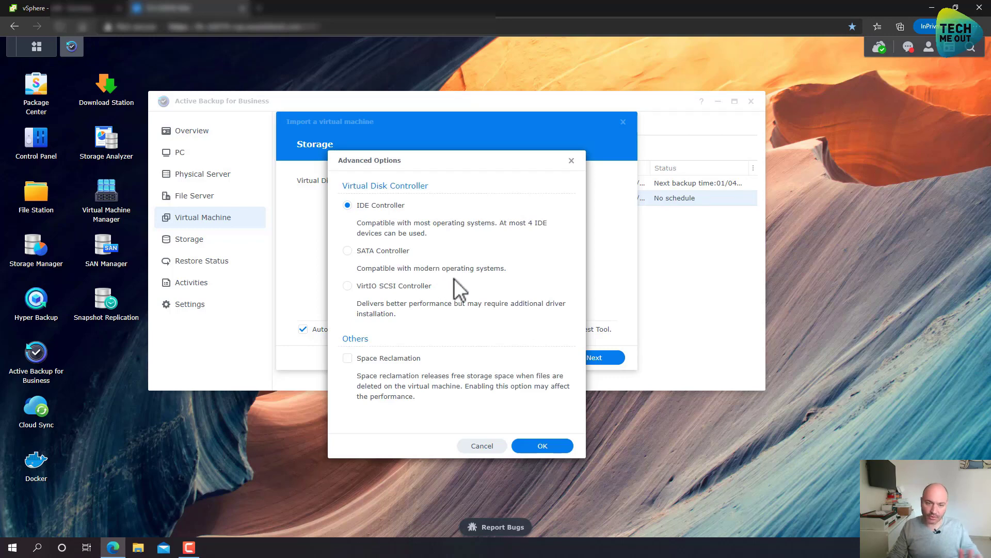
pyautogui.click(572, 161)
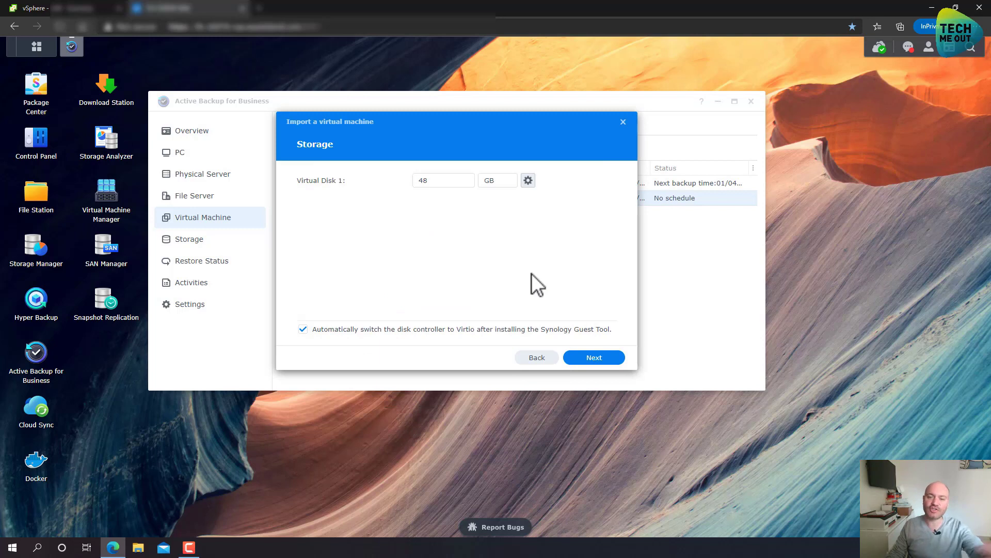
# Accept the storage, network, other settings and permissions pages to reach the WIN10 summary (2 CPUs, 4 GB).
pyautogui.click(600, 361)
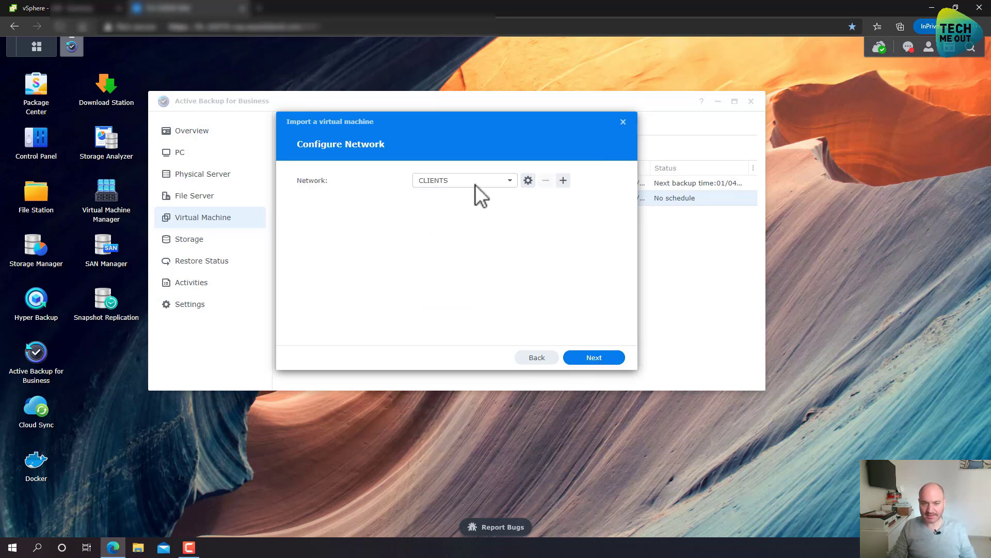
pyautogui.click(602, 354)
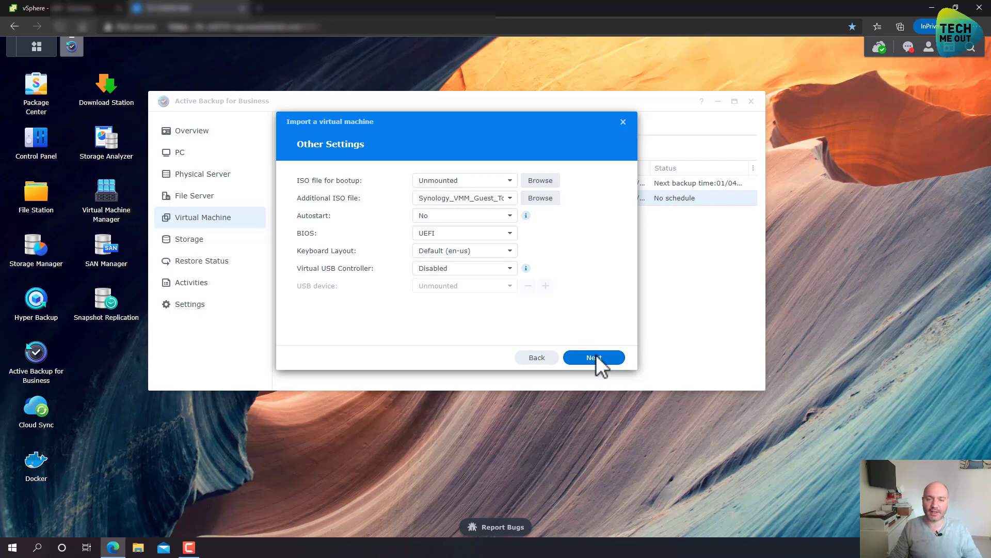
pyautogui.click(593, 357)
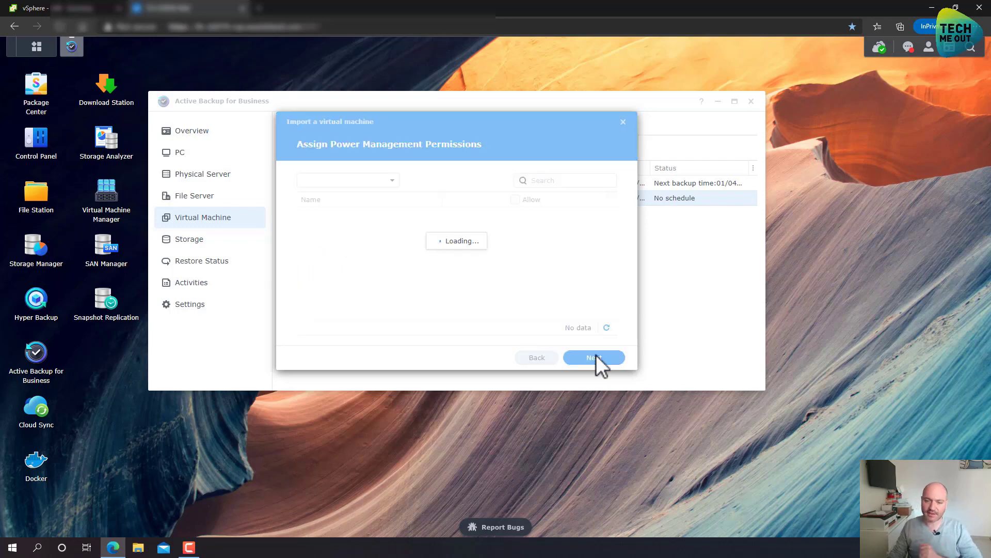
pyautogui.click(596, 357)
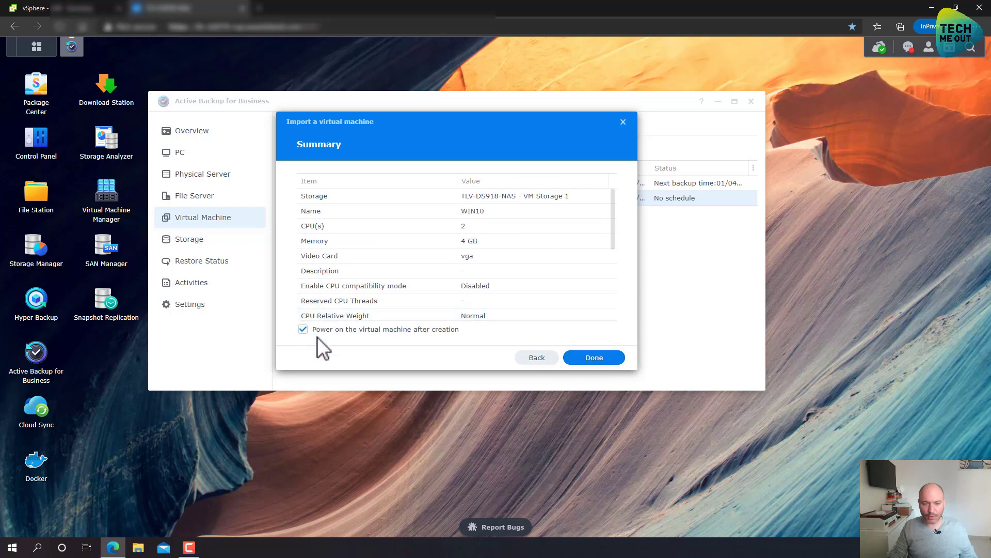
# Complete the WIN10 import so it runs in Virtual Machine Manager with 4 GB memory.
pyautogui.click(598, 361)
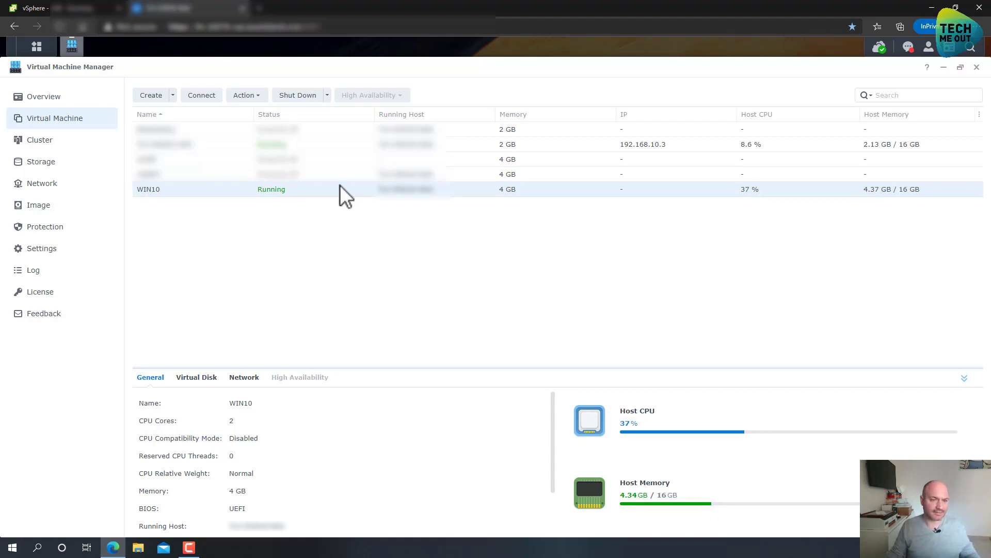
# Connect to WIN10's console, confirm it reaches the sign-in screen, then close the console.
pyautogui.click(202, 95)
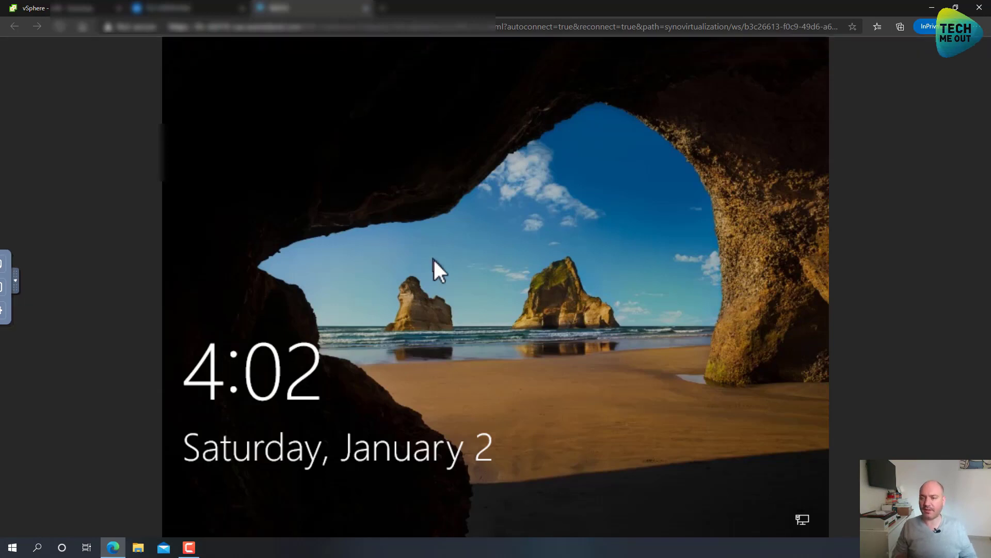
pyautogui.click(433, 259)
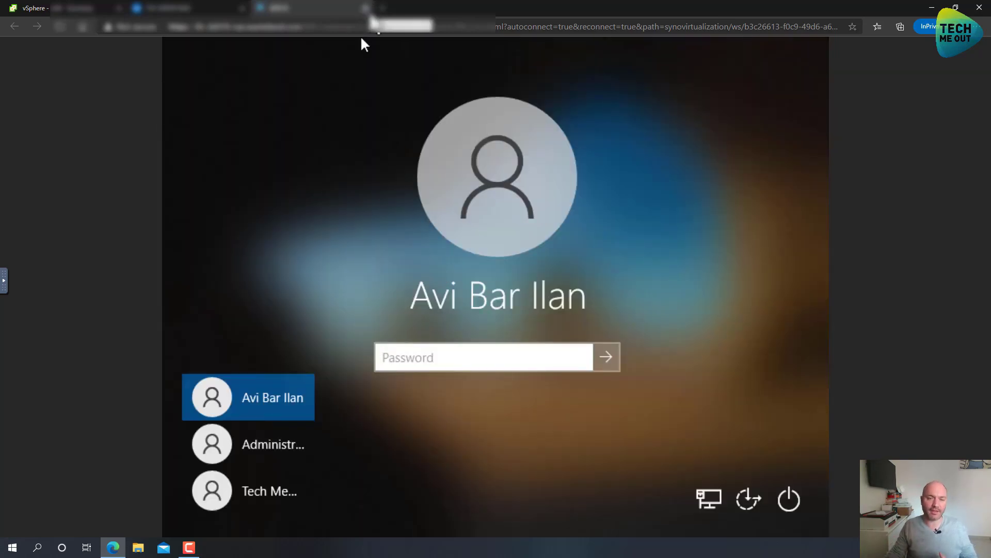
pyautogui.hotkey('ctrl', 'w')
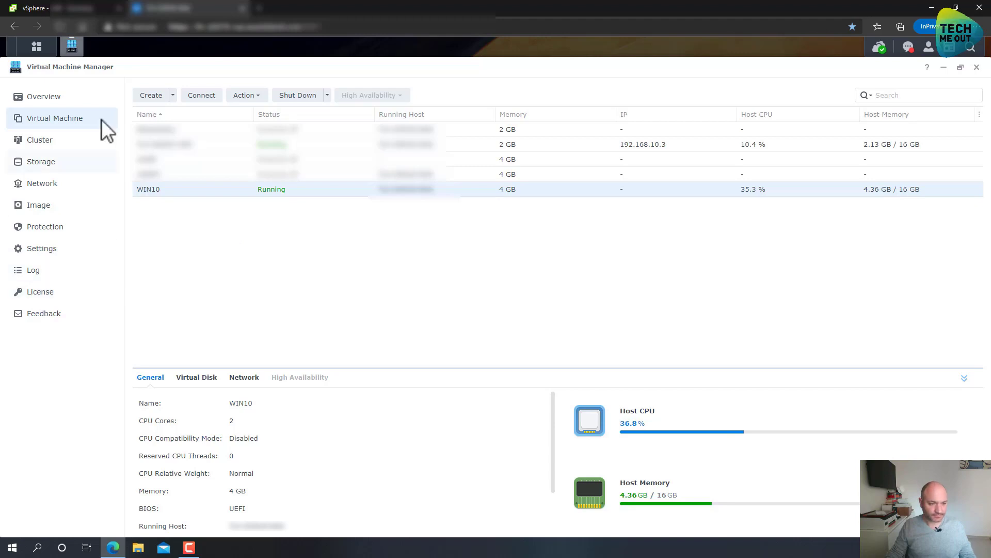
# Close Virtual Machine Manager and view the restore jobs list in Active Backup for Business.
pyautogui.click(977, 68)
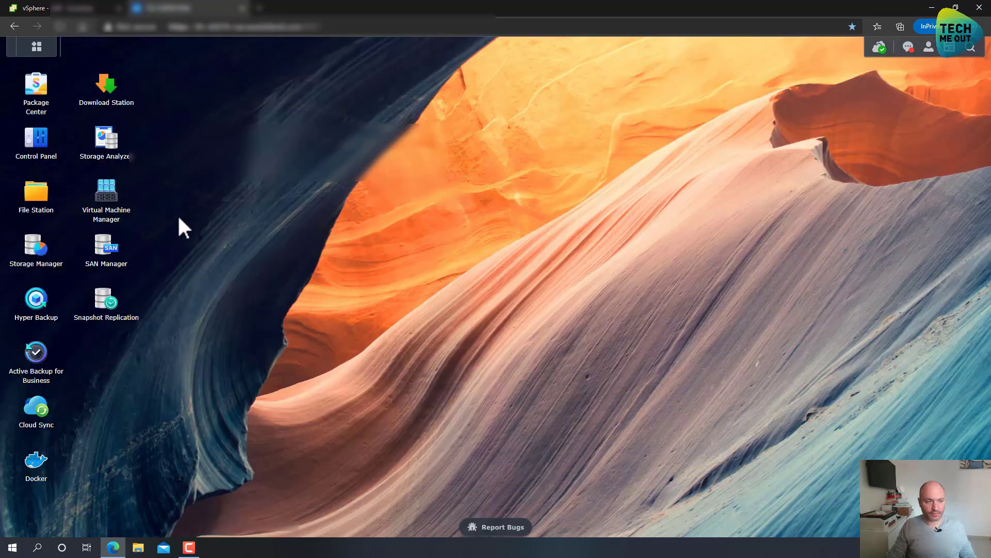
pyautogui.click(27, 348)
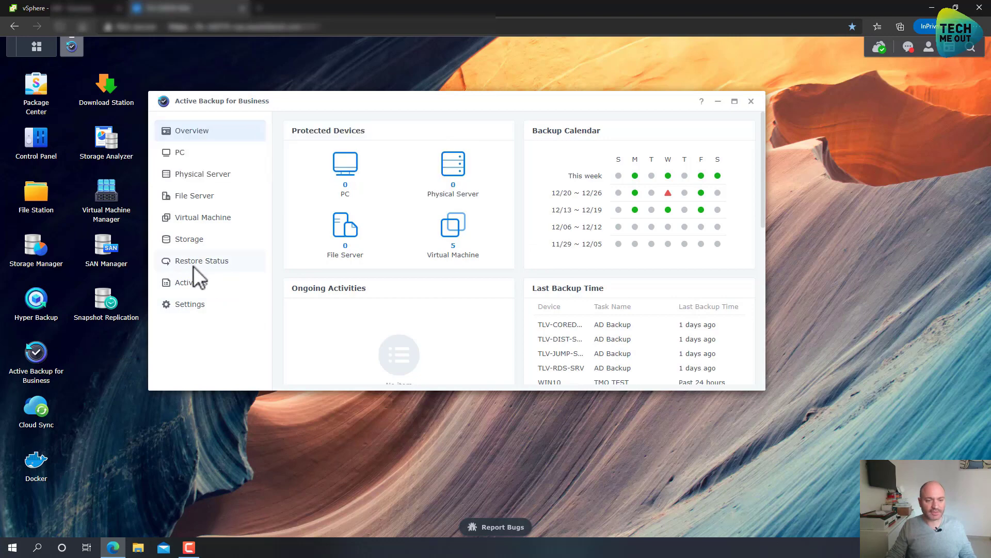
pyautogui.click(215, 261)
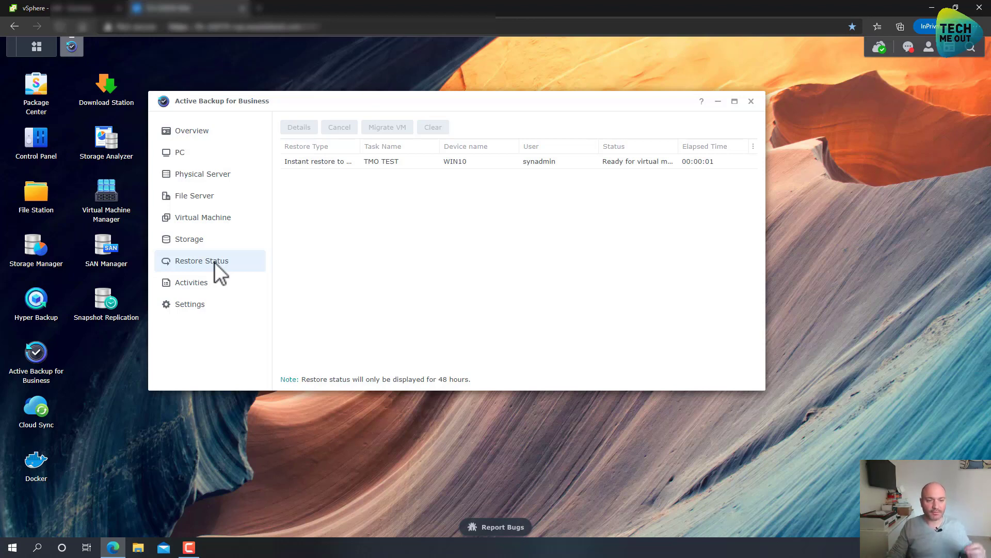
# Attempt to migrate TMO TEST, acknowledge WIN10 must be powered off, and return to Virtual Machine Manager.
pyautogui.click(426, 163)
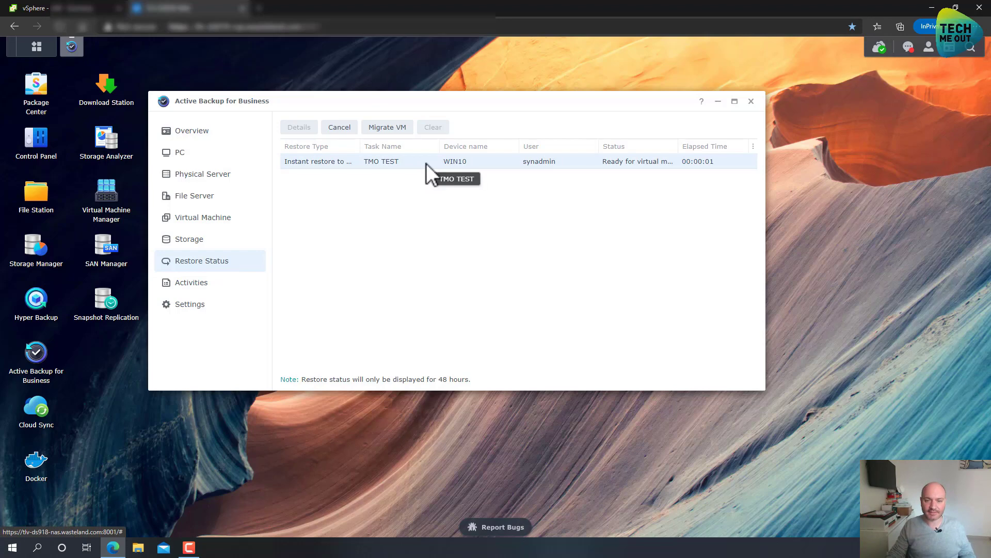
pyautogui.click(387, 135)
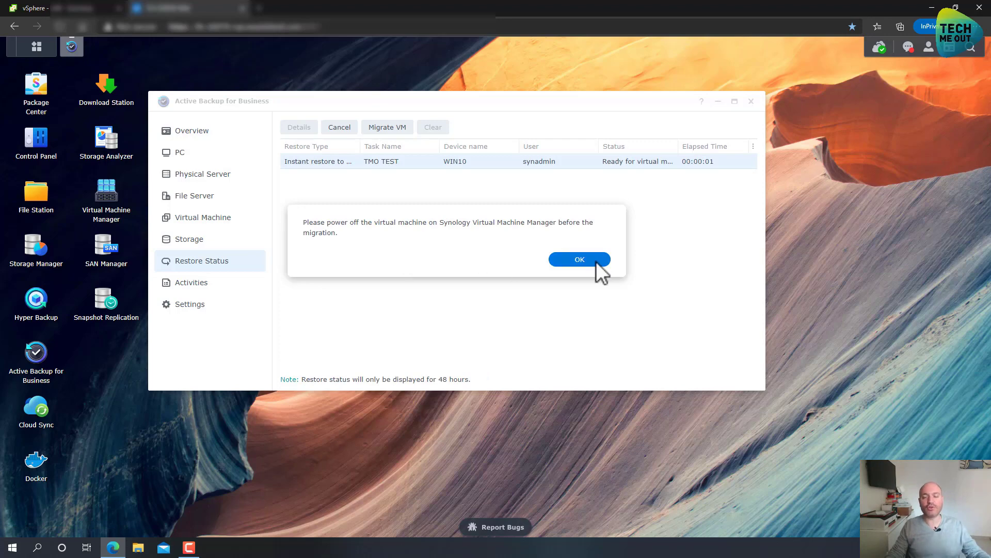
pyautogui.click(581, 262)
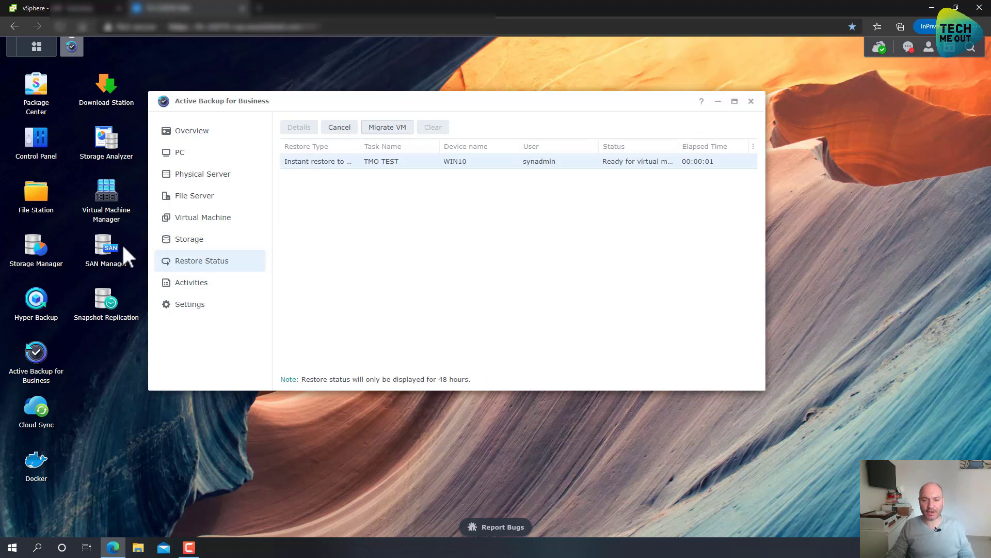
pyautogui.click(92, 205)
# Shut down the WIN10 virtual machine, confirming despite the Guest Agent warning.
pyautogui.click(47, 123)
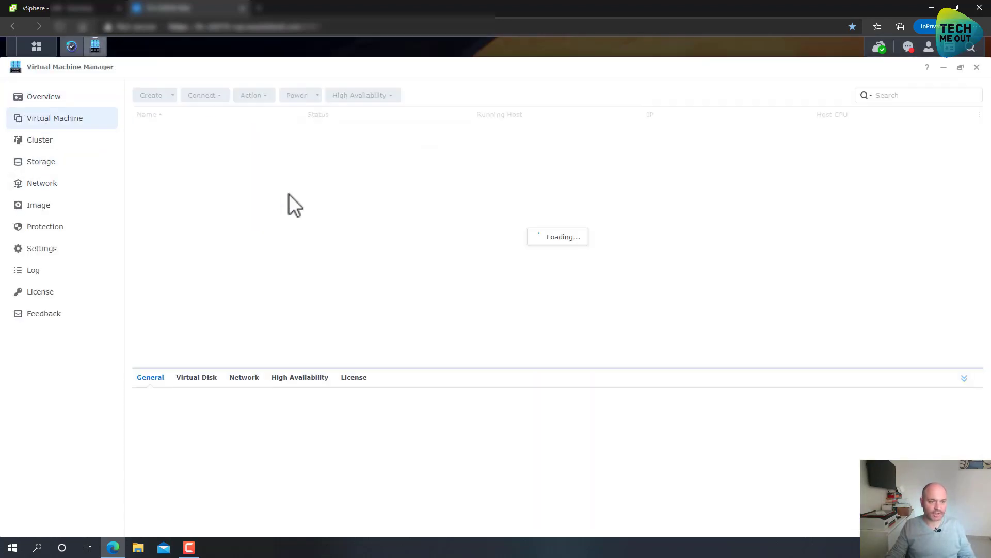
pyautogui.click(202, 190)
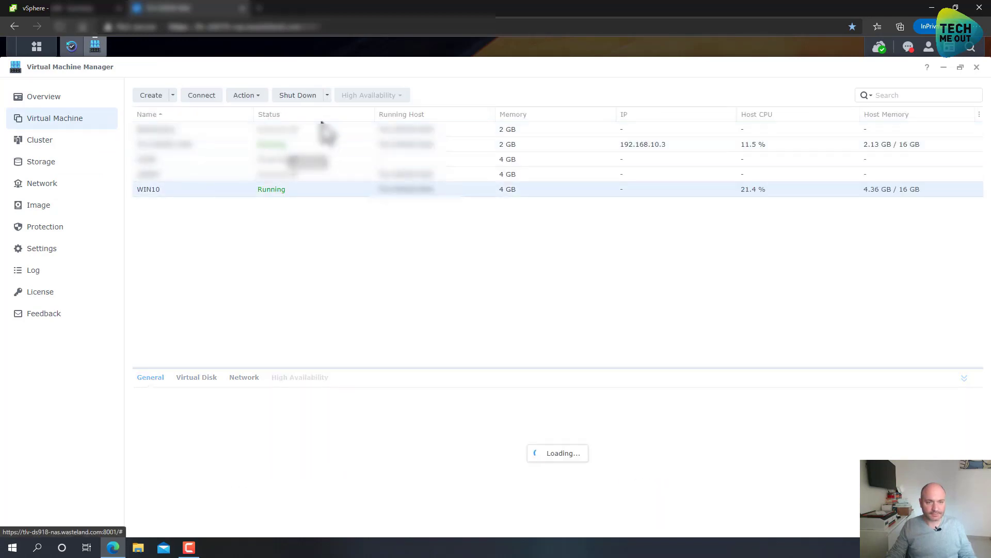
pyautogui.click(301, 94)
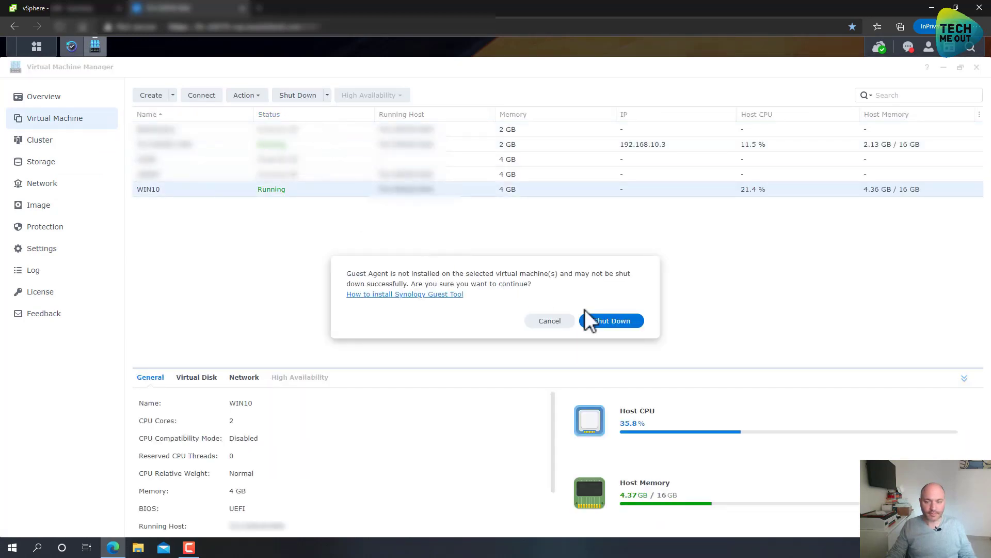
pyautogui.click(599, 319)
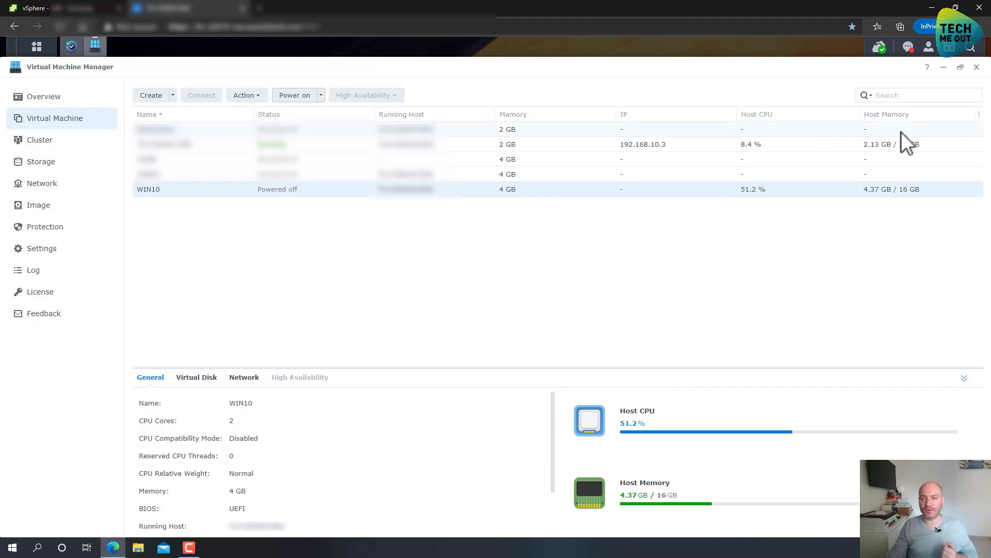
# Start migrating TMO TEST to VMware vSphere, then close the Restore Wizard.
pyautogui.click(977, 67)
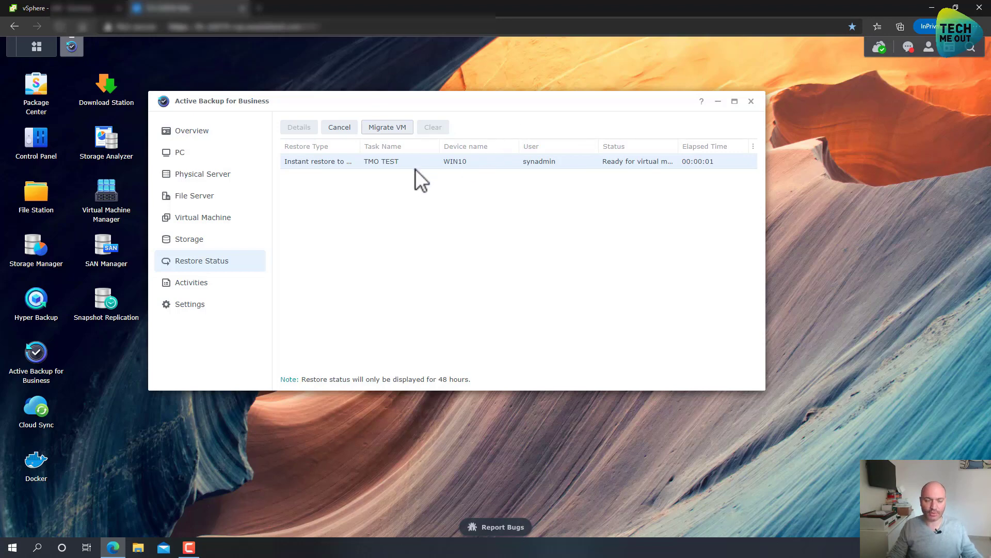
pyautogui.click(389, 128)
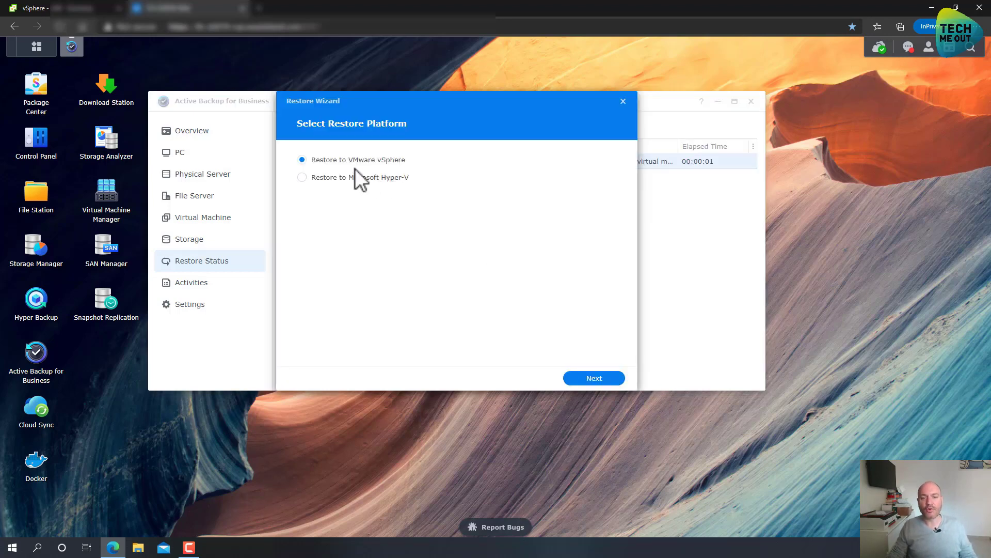
pyautogui.click(586, 380)
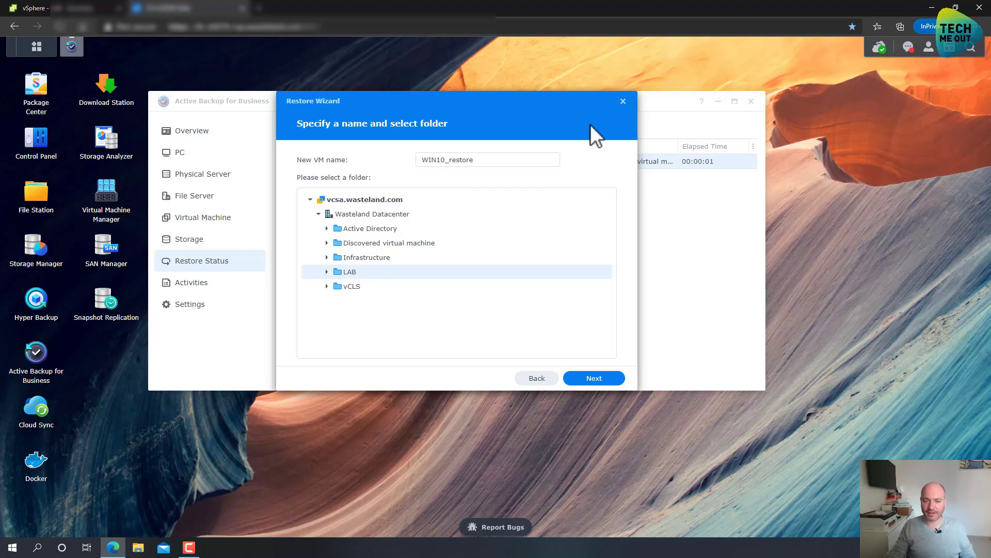
pyautogui.click(623, 101)
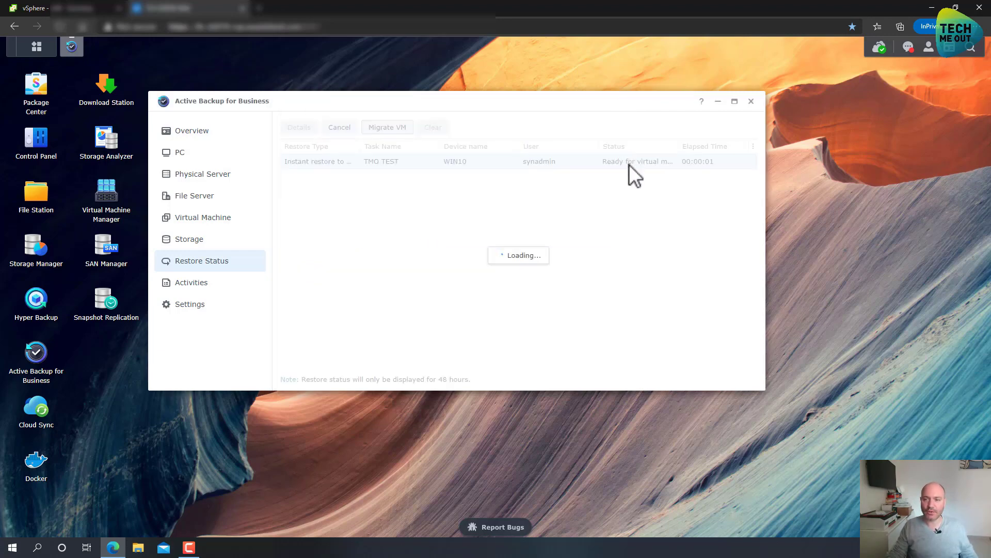